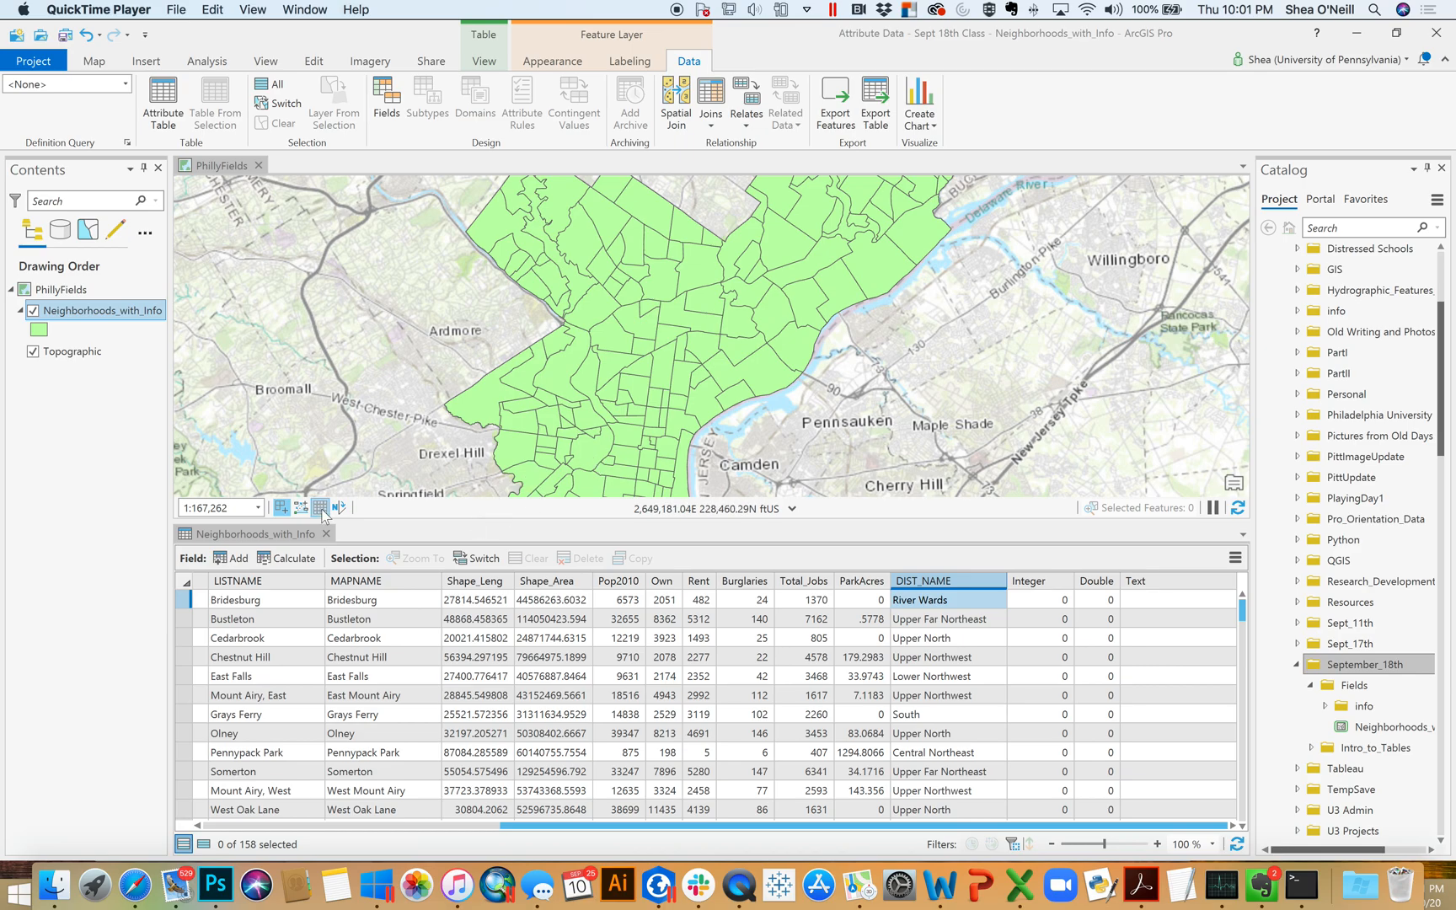
Sort the neighborhoods attribute table by the Pop2010 field in ascending order
{"action": "mouse_move", "coordinate": [870, 595]}
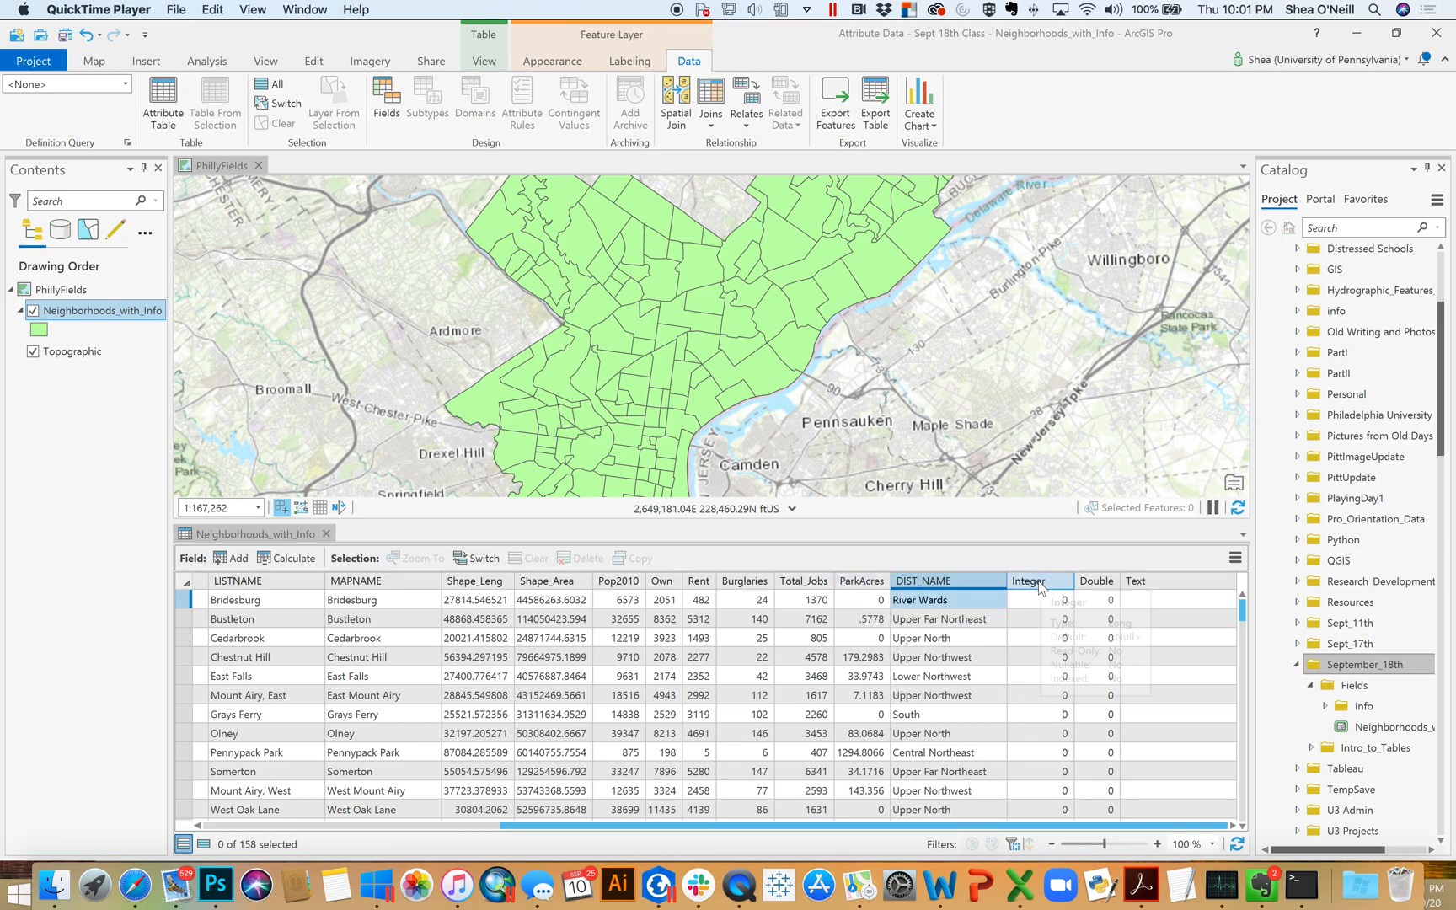
{"action": "mouse_move", "coordinate": [1041, 588]}
{"action": "mouse_move", "coordinate": [1173, 587]}
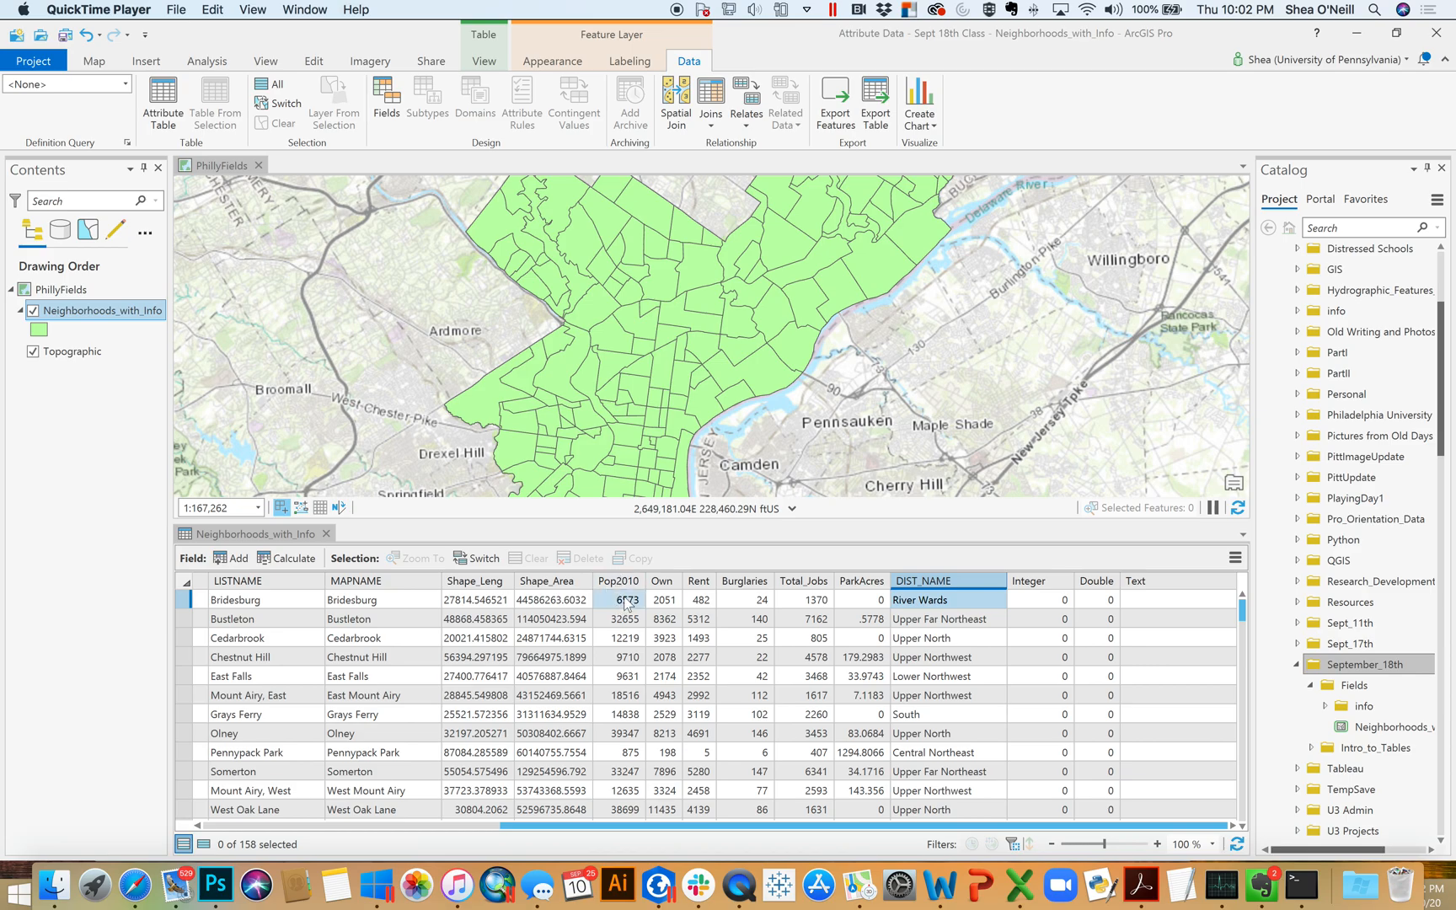
{"action": "mouse_move", "coordinate": [630, 585]}
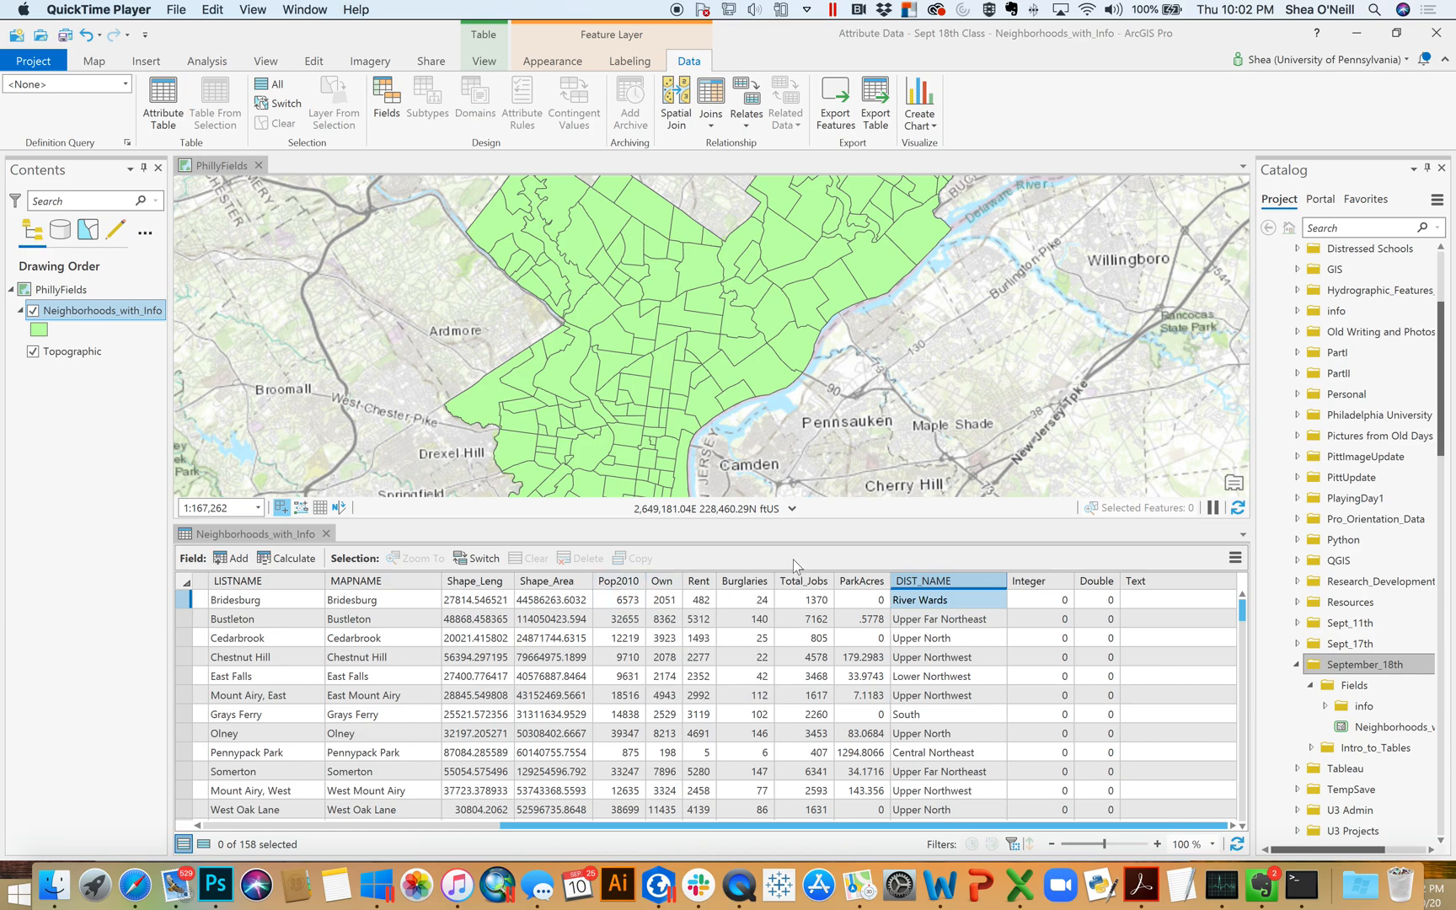
{"action": "left_click", "coordinate": [628, 583]}
{"action": "right_click", "coordinate": [630, 584]}
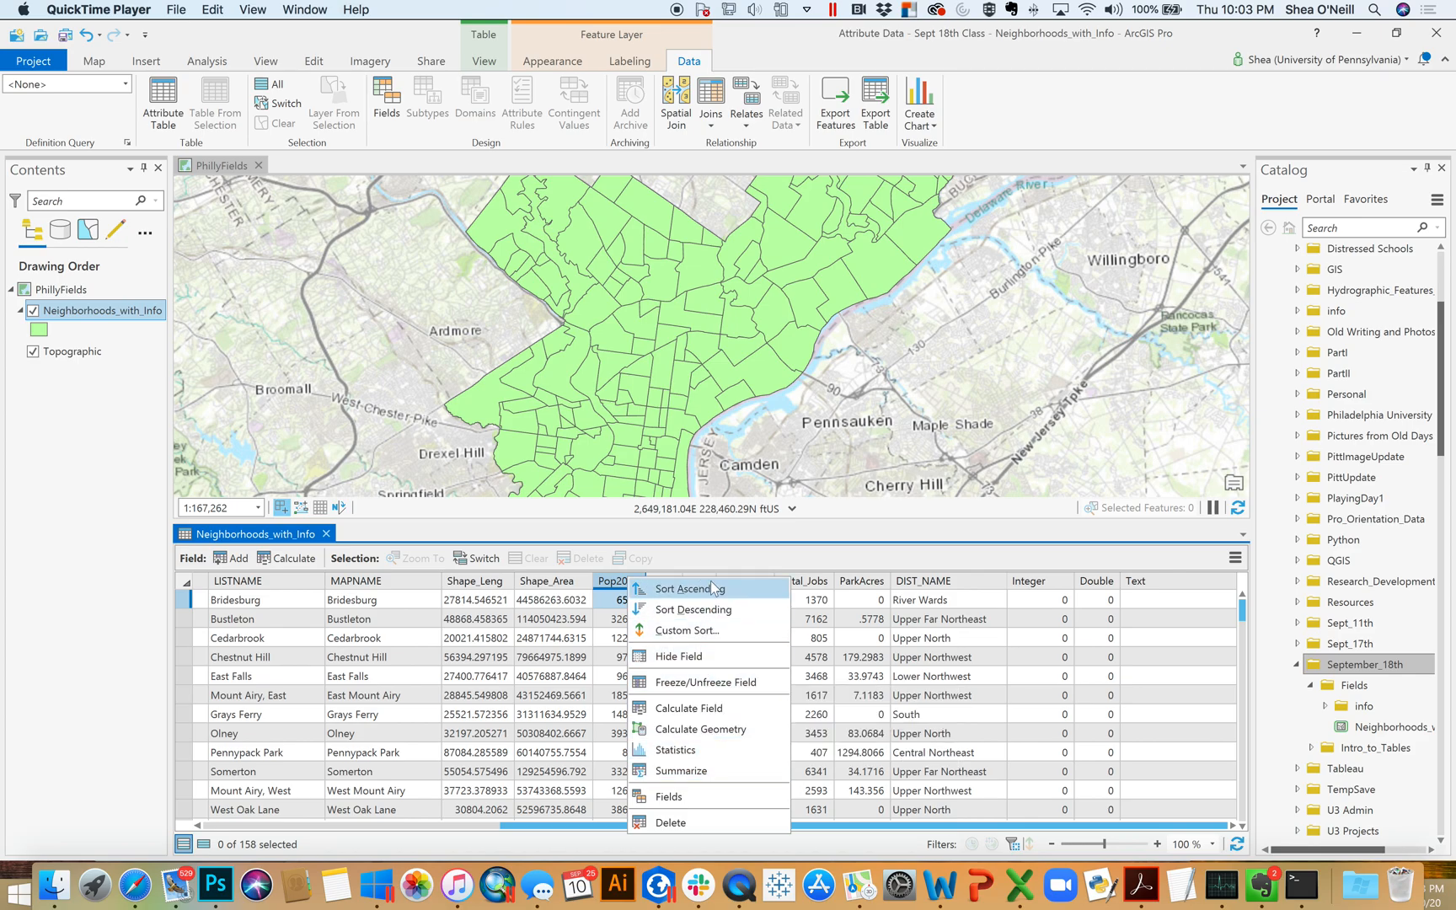
{"action": "left_click", "coordinate": [757, 593]}
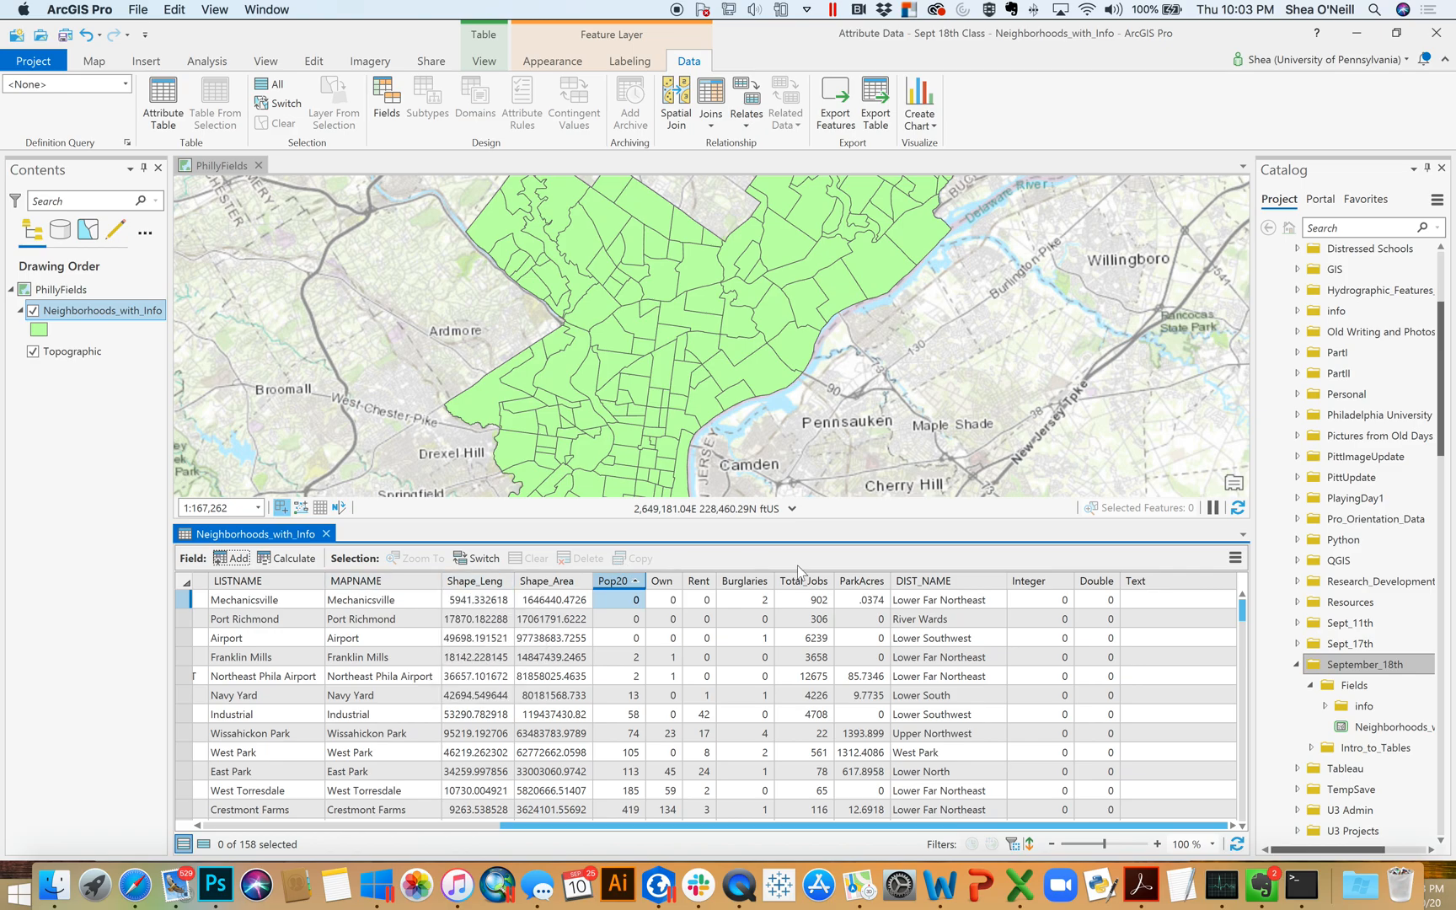
Sort the neighborhoods attribute table by the Burglaries field in descending order
{"action": "right_click", "coordinate": [359, 593]}
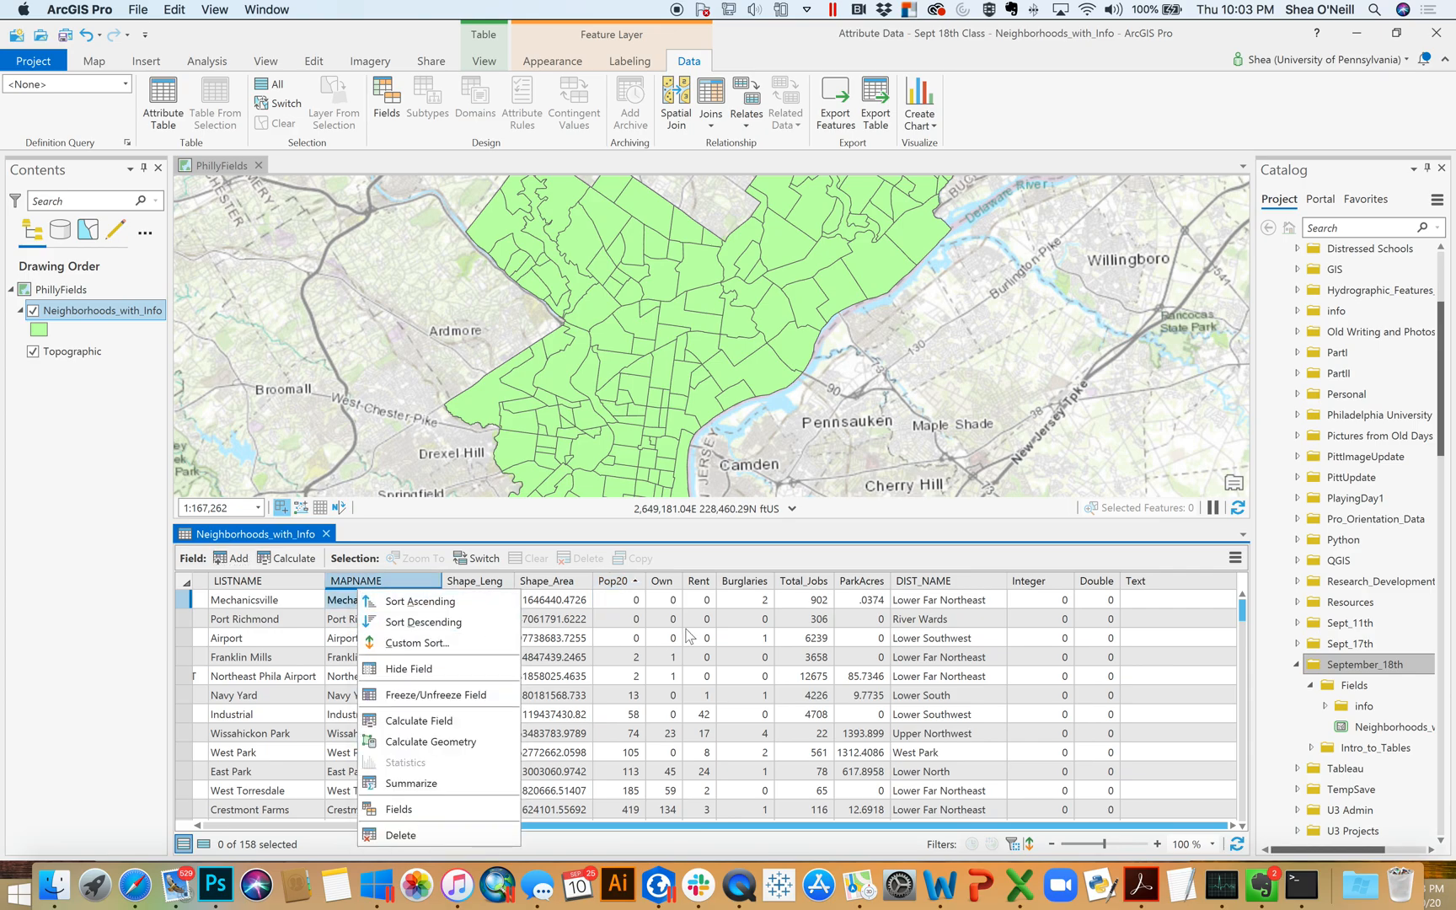
{"action": "left_click", "coordinate": [755, 583]}
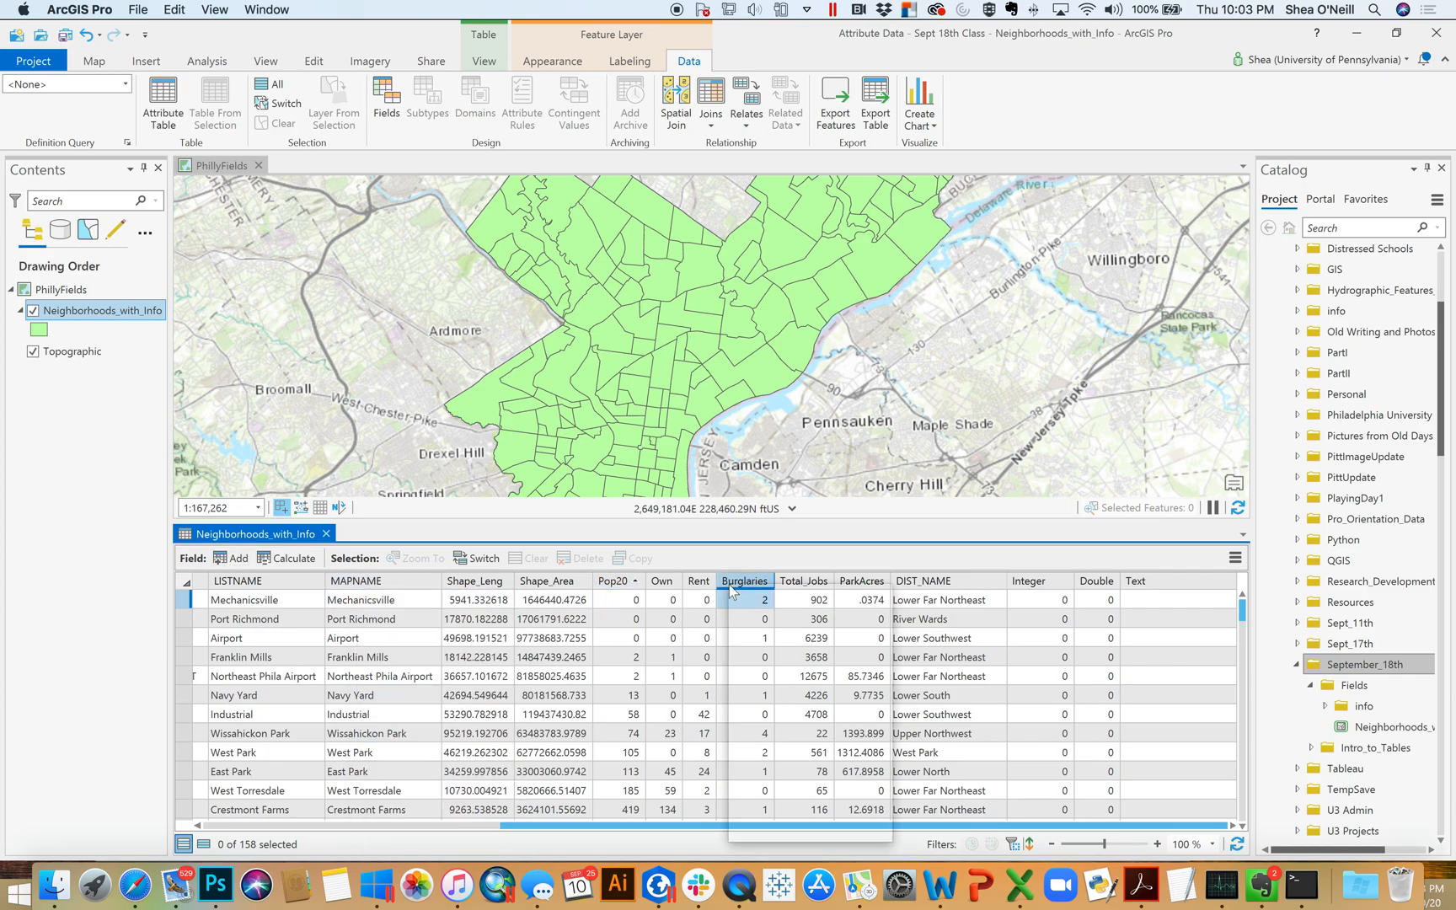
{"action": "right_click", "coordinate": [732, 589]}
{"action": "left_click", "coordinate": [819, 621]}
{"action": "scroll", "coordinate": [818, 624], "scroll_direction": "right", "scroll_amount": 1}
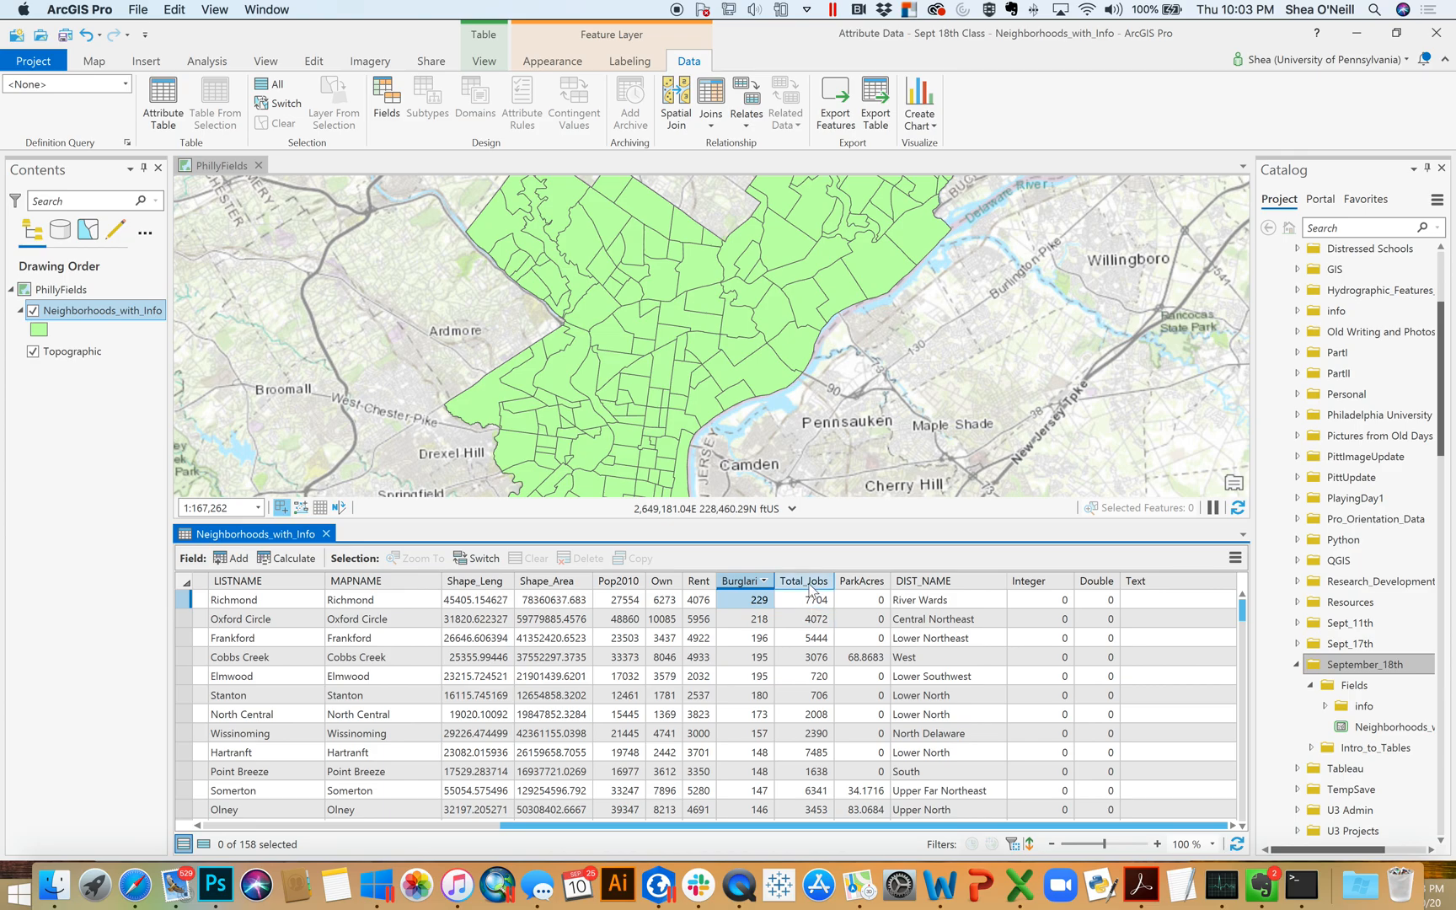
Open the field settings from the Total_Jobs column and turn on highlighting for that field
{"action": "right_click", "coordinate": [810, 584]}
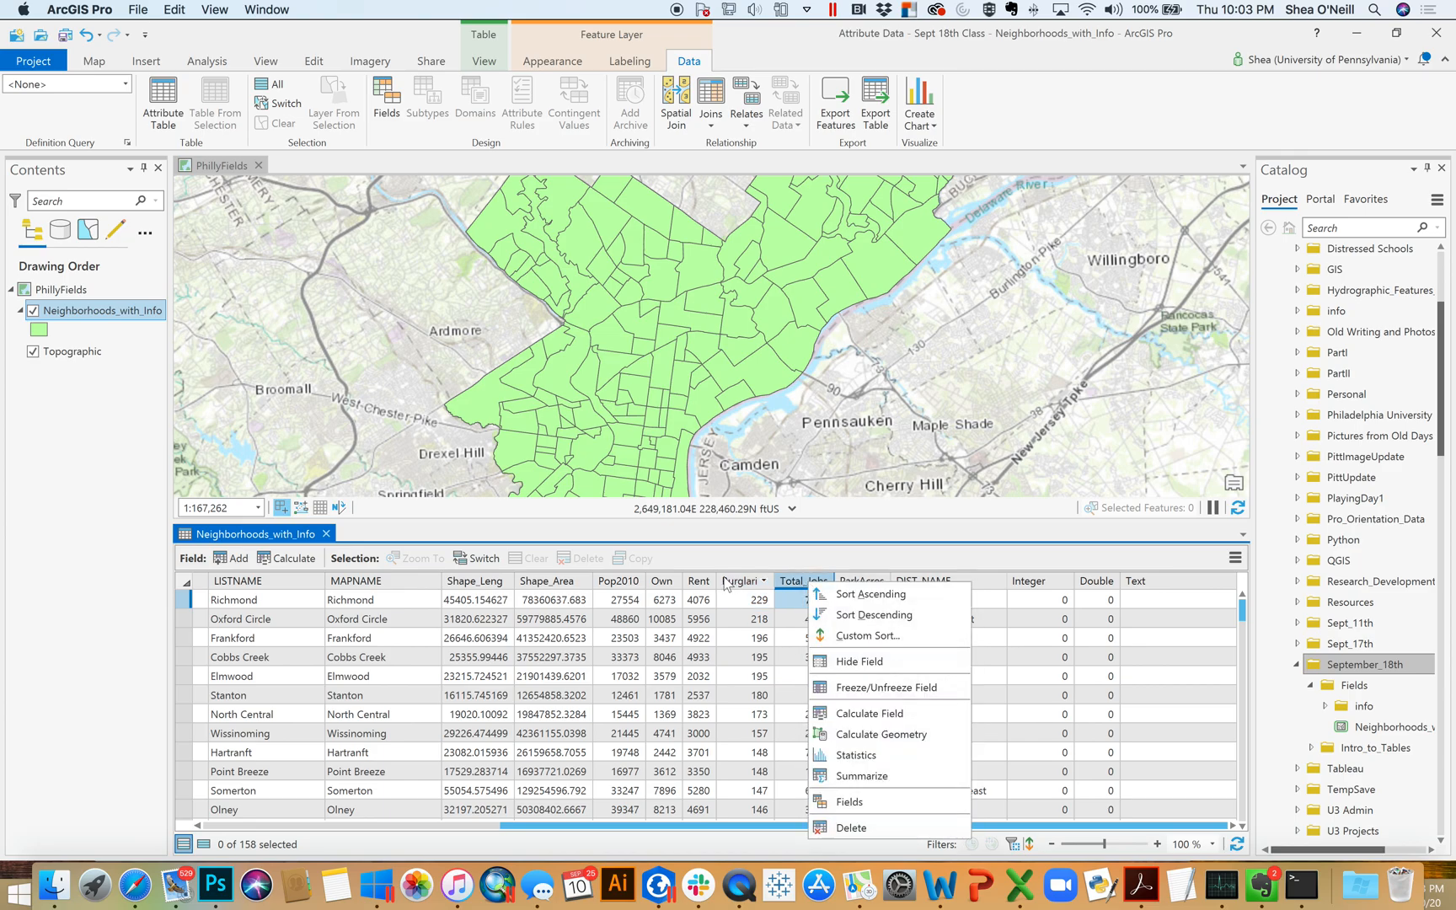
{"action": "left_click", "coordinate": [784, 622]}
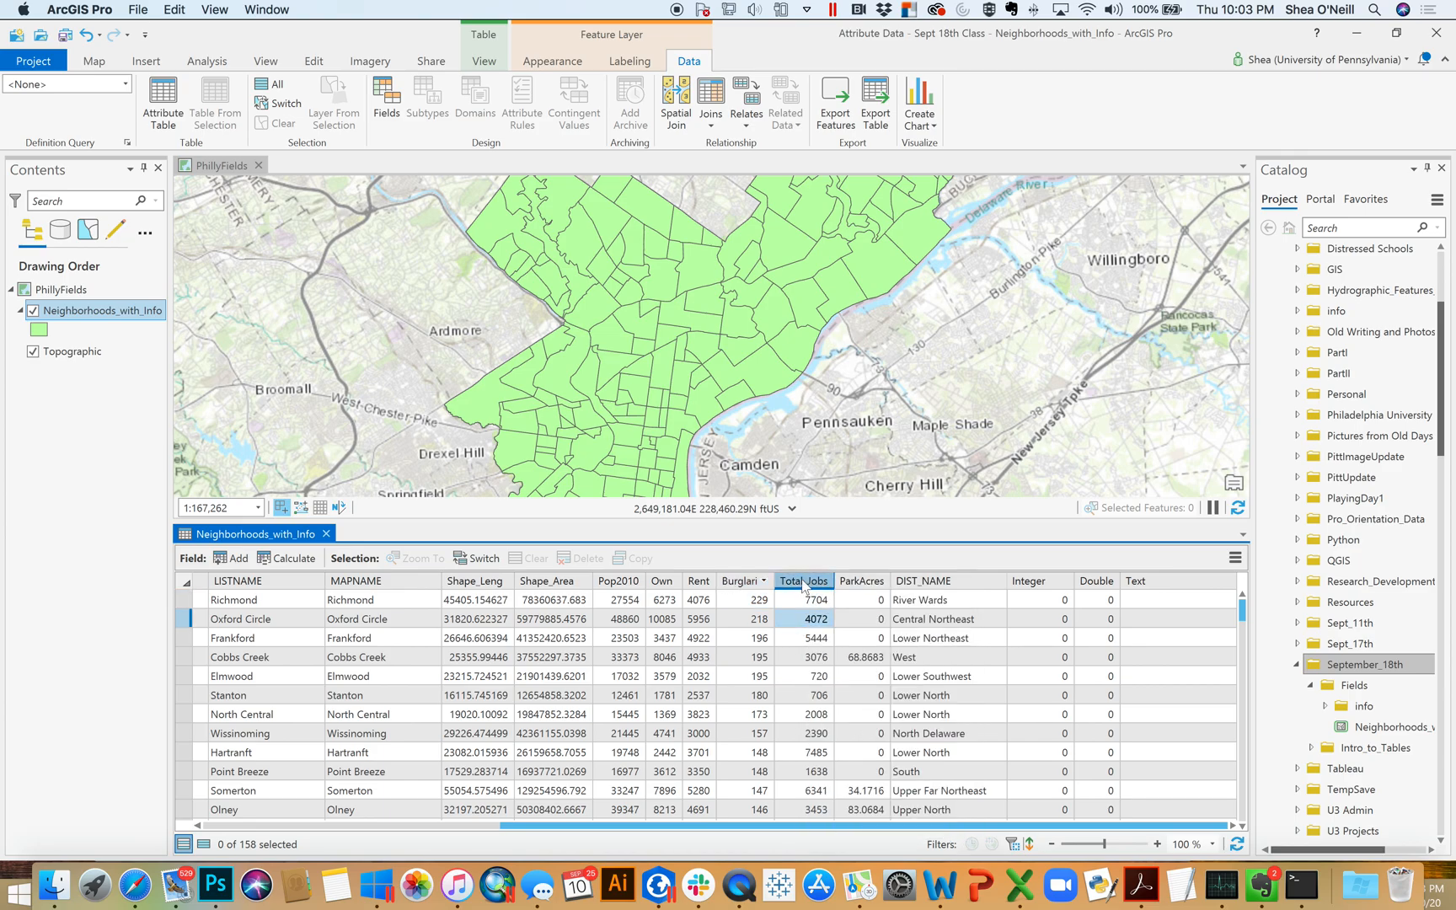
{"action": "right_click", "coordinate": [799, 590]}
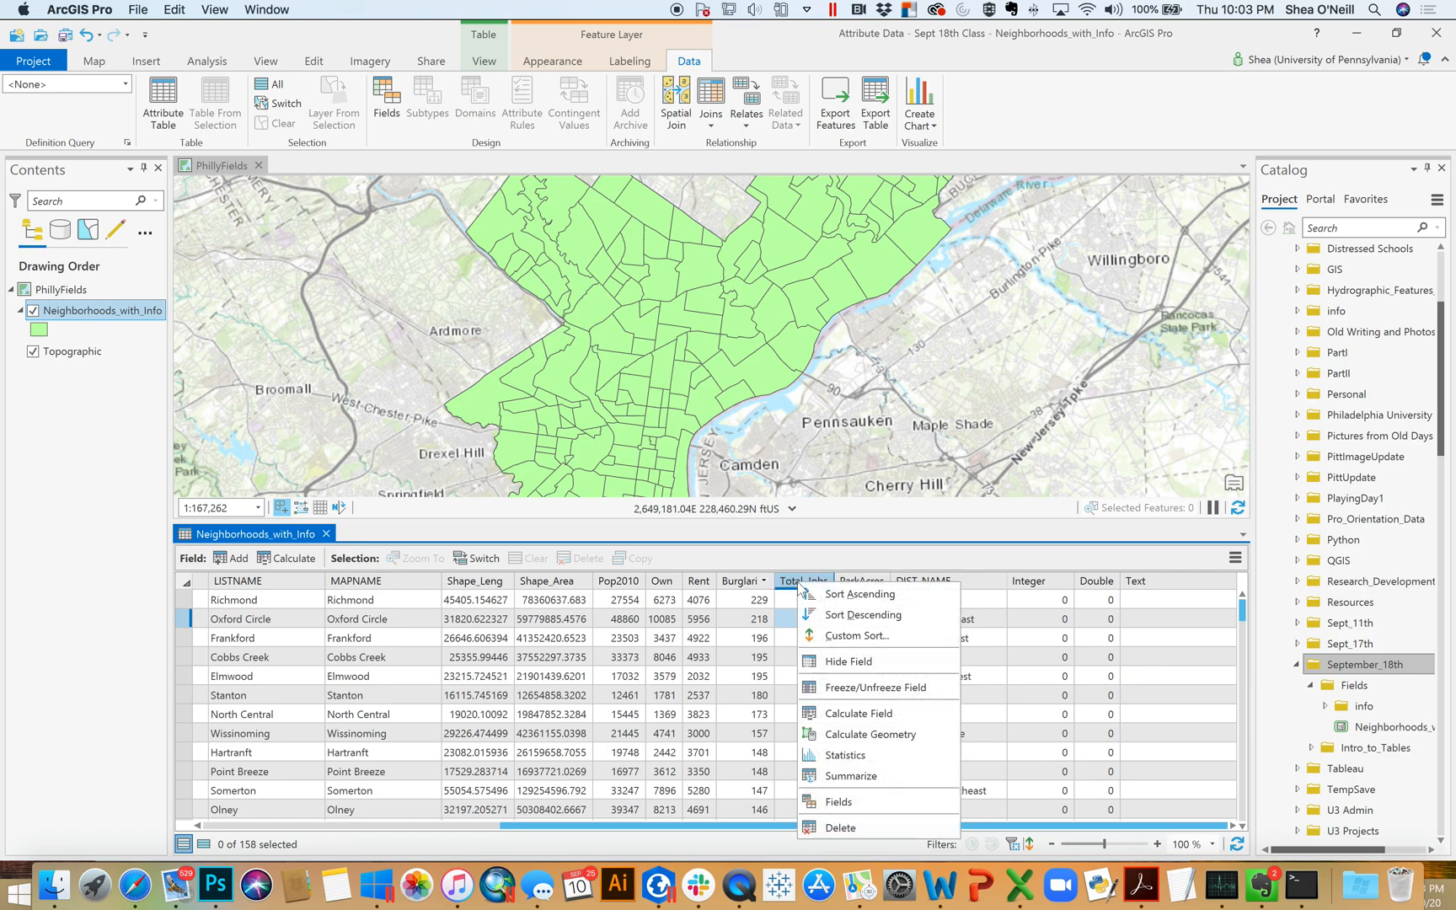
{"action": "left_click", "coordinate": [883, 809]}
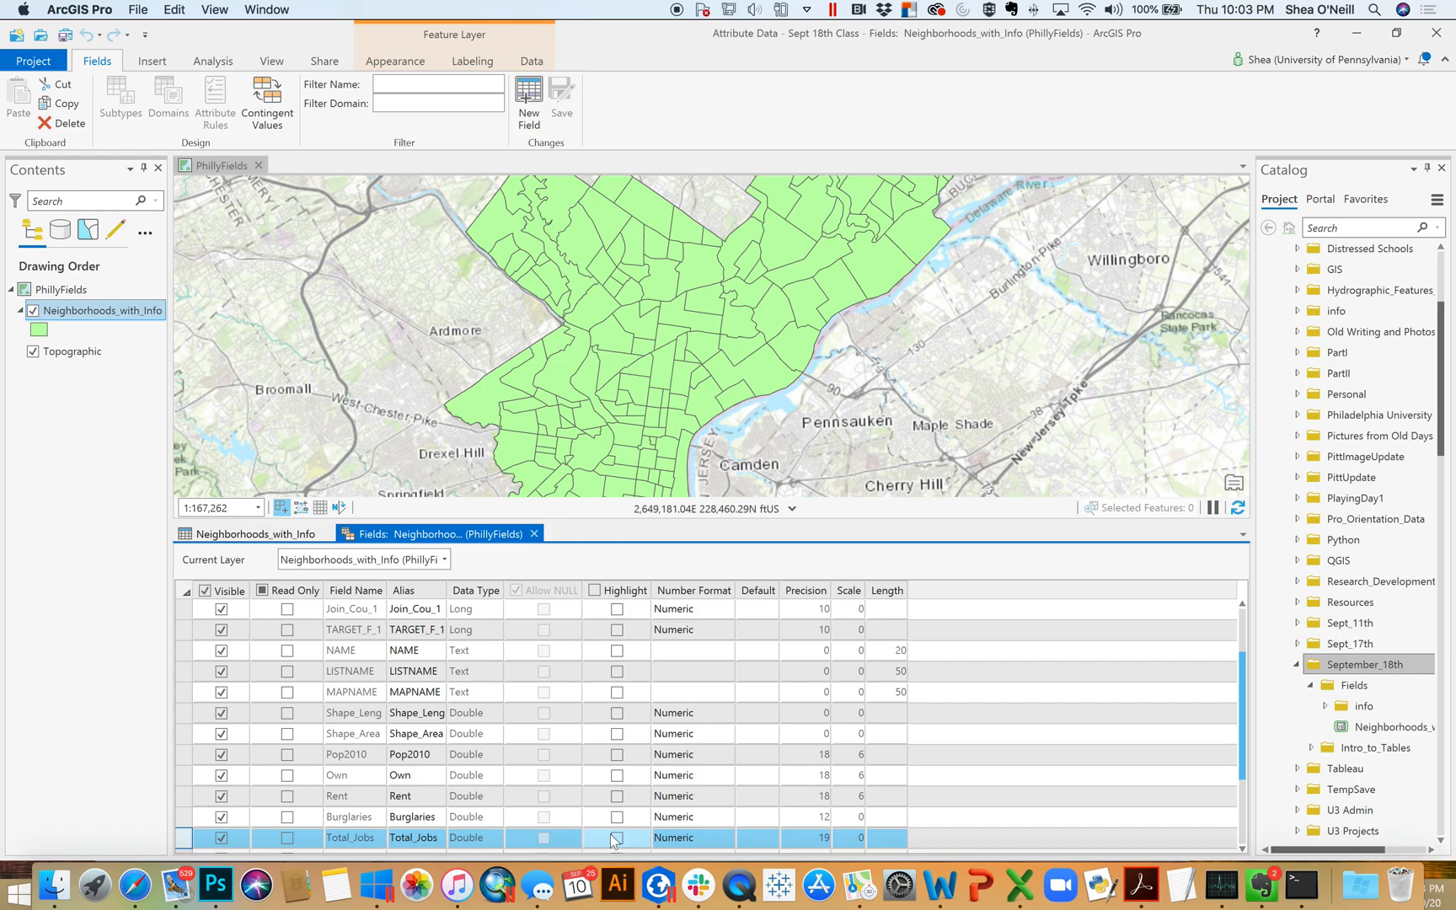
{"action": "scroll", "coordinate": [620, 830], "scroll_direction": "down", "scroll_amount": 2}
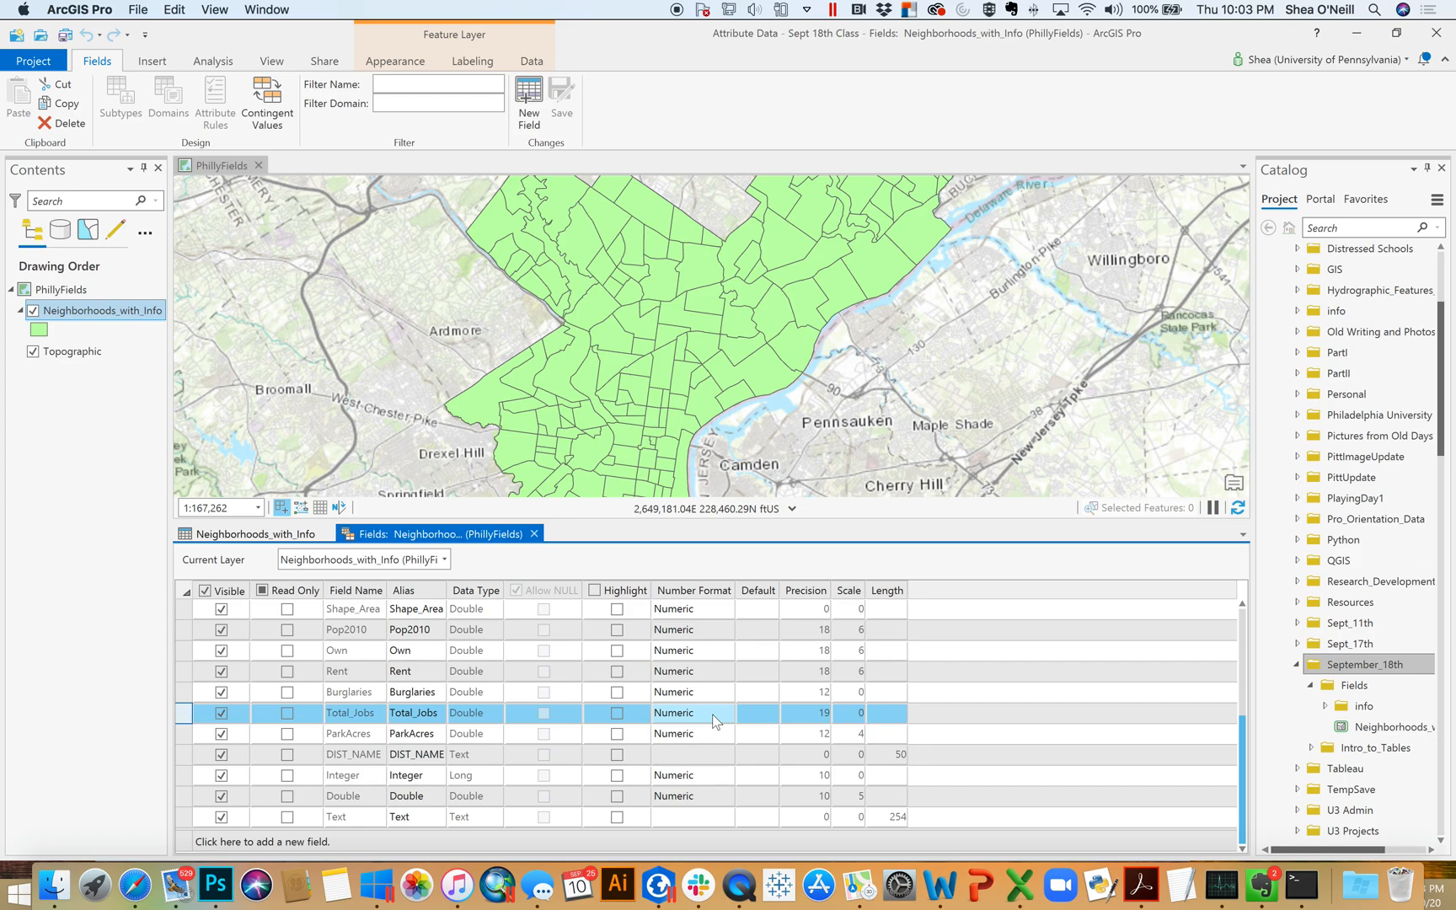
{"action": "left_click", "coordinate": [689, 717]}
{"action": "left_click", "coordinate": [690, 714]}
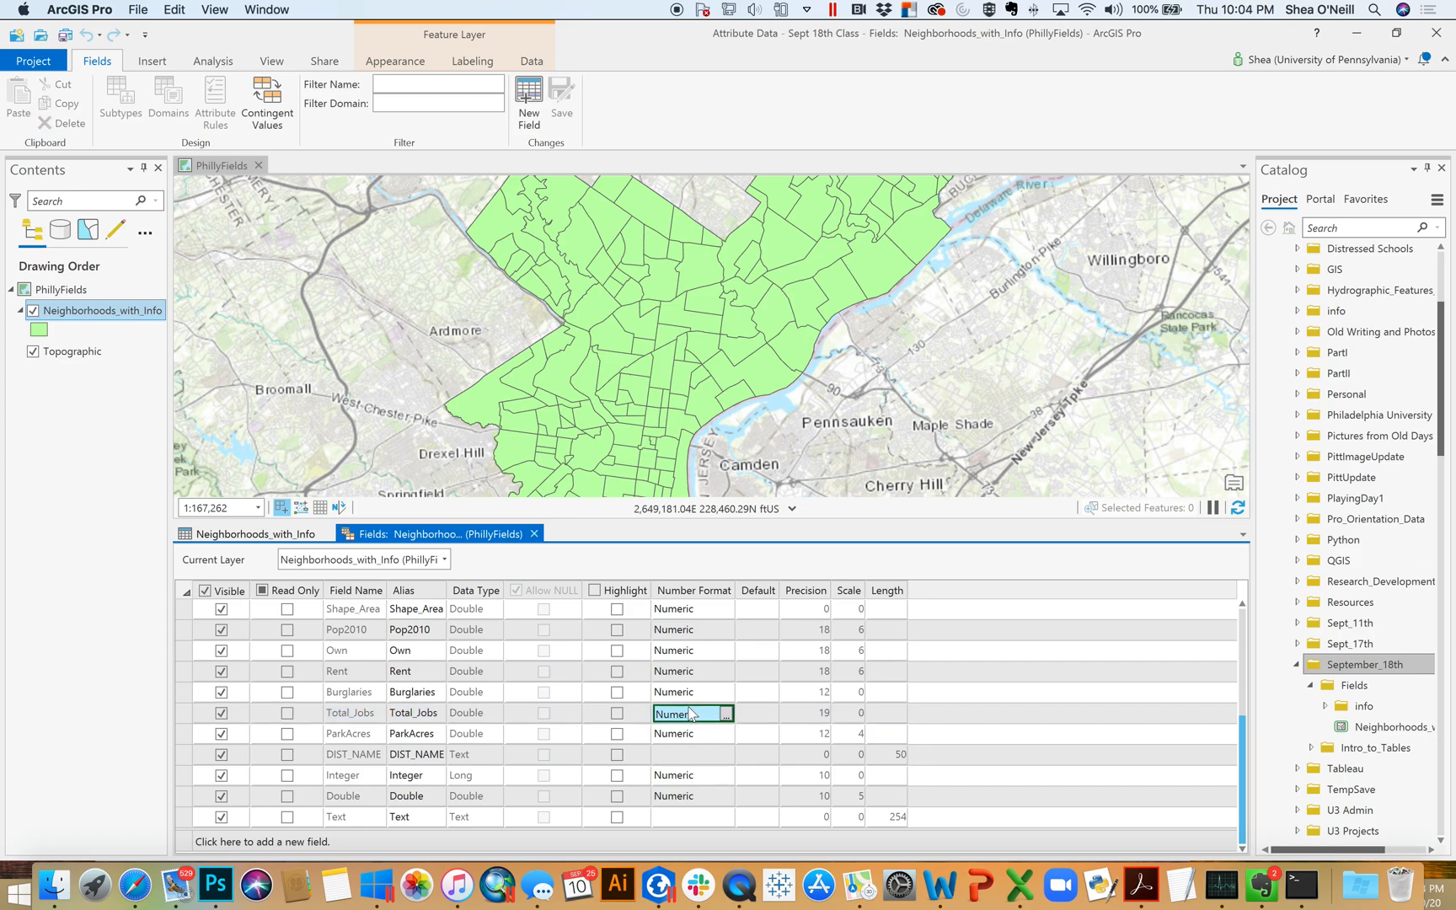
{"action": "left_click", "coordinate": [617, 713]}
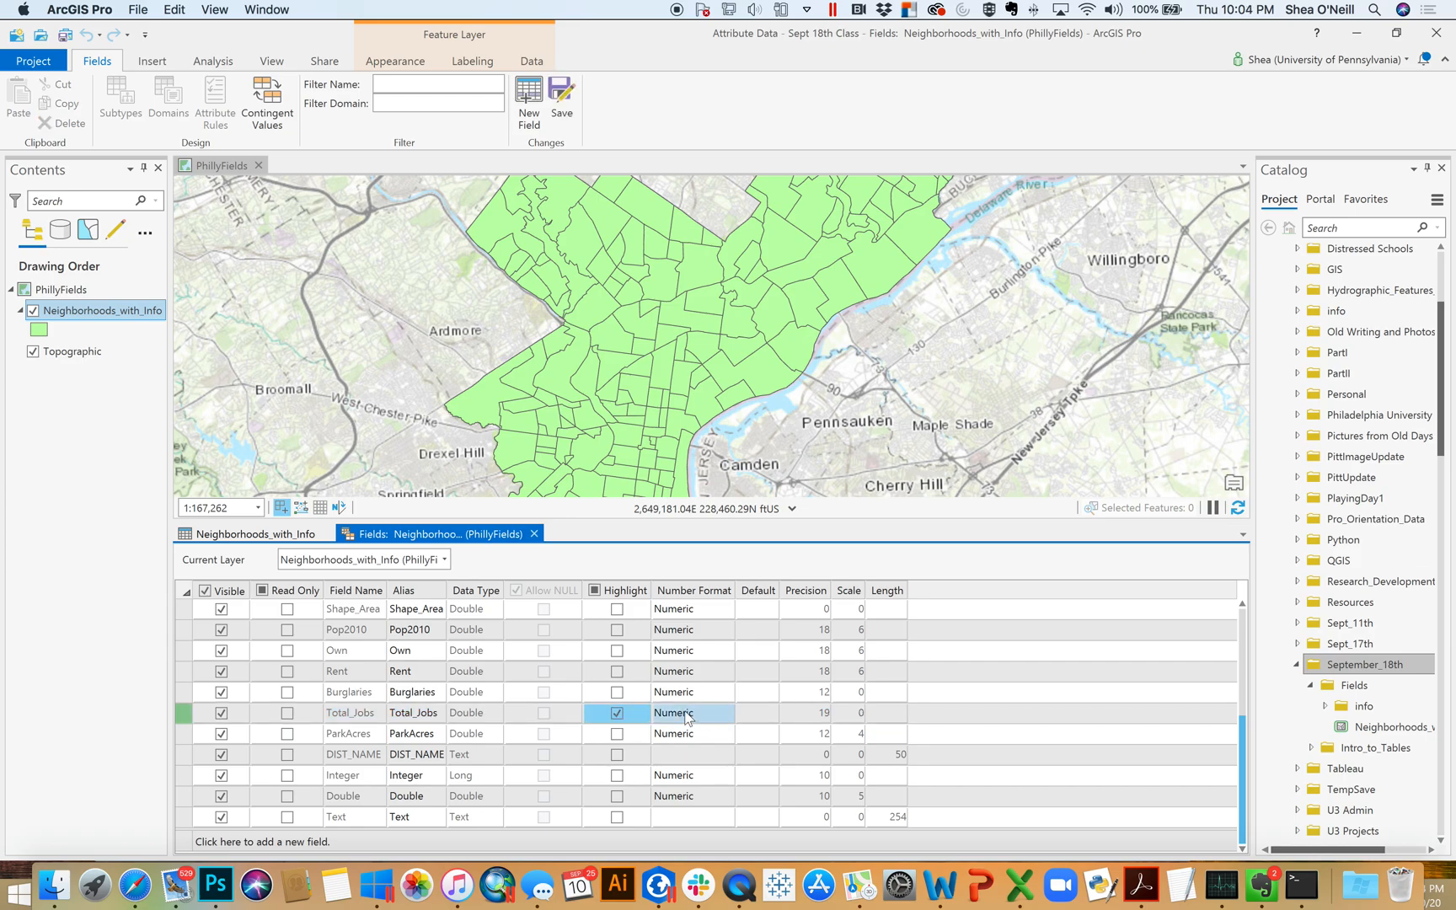
Show thousands separators in the Total_Jobs number format, then save the field changes and close the field settings
{"action": "left_click", "coordinate": [721, 724]}
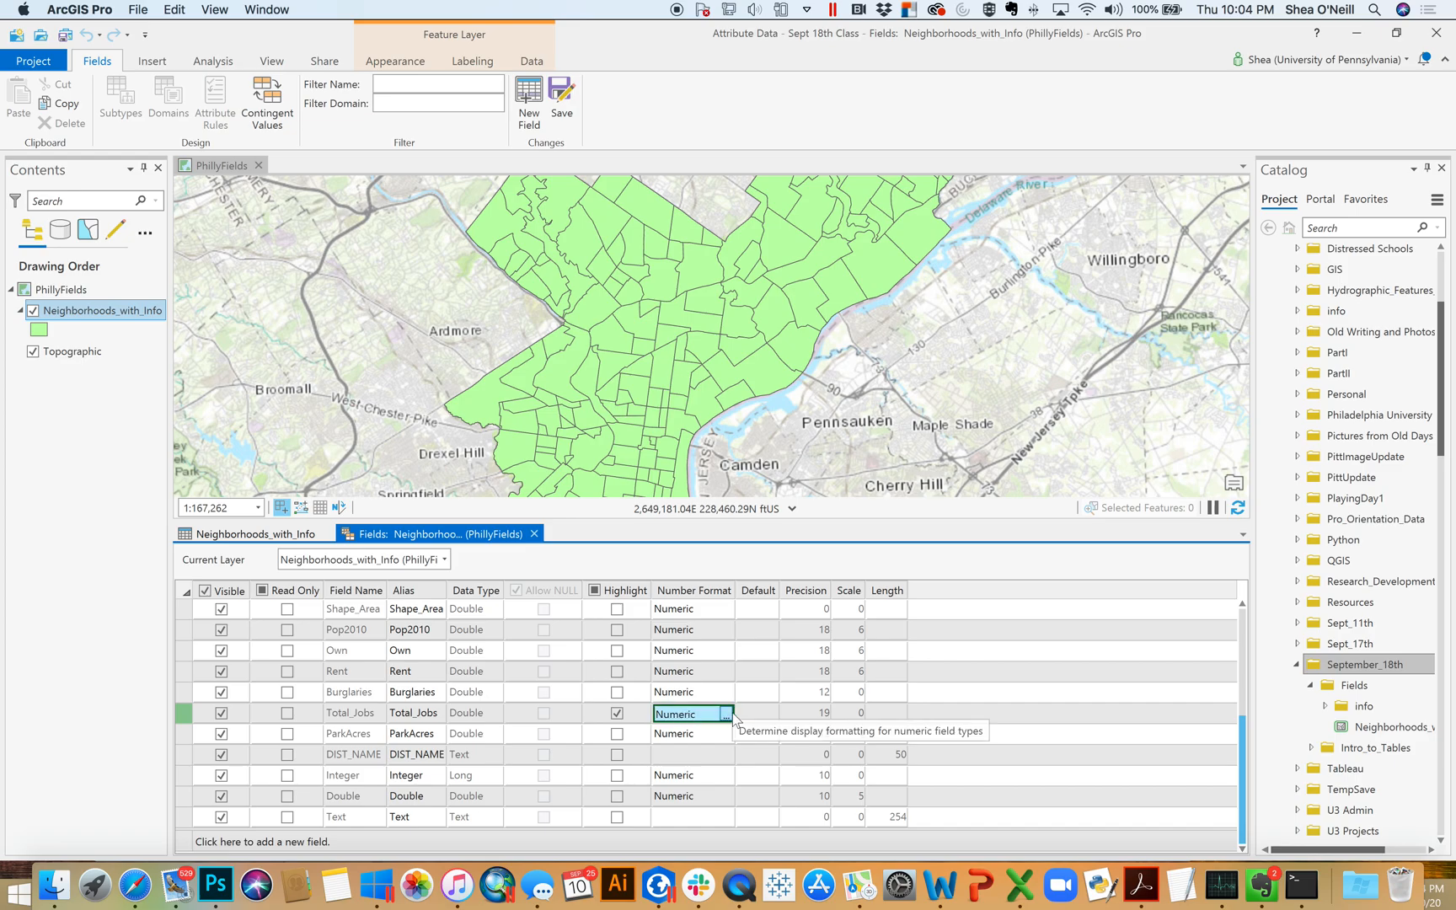
{"action": "left_click", "coordinate": [730, 714]}
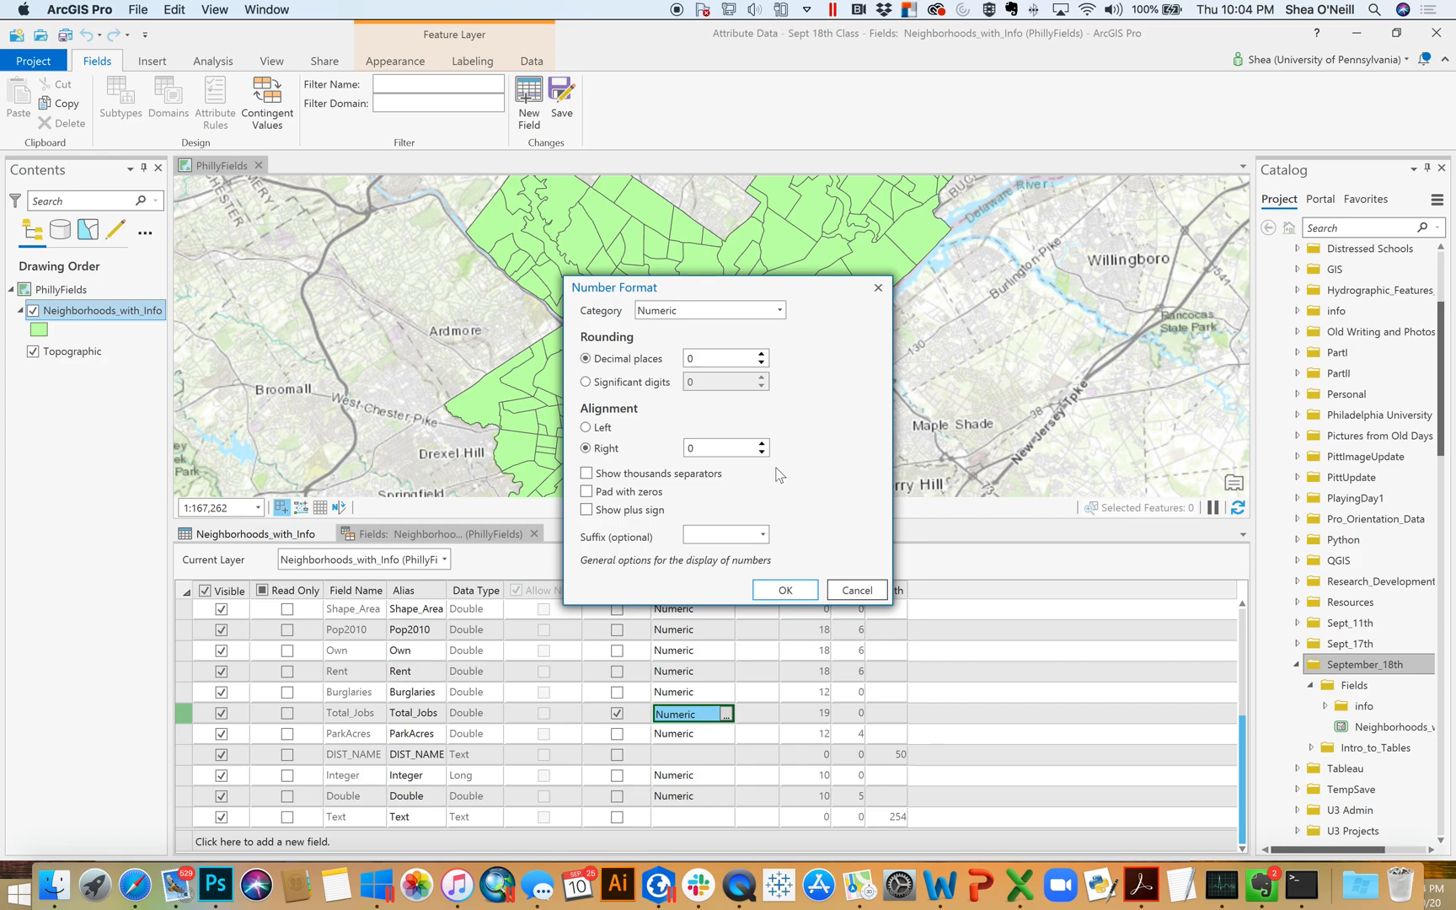
{"action": "left_click", "coordinate": [681, 478]}
{"action": "left_click", "coordinate": [790, 593]}
{"action": "left_click", "coordinate": [562, 101]}
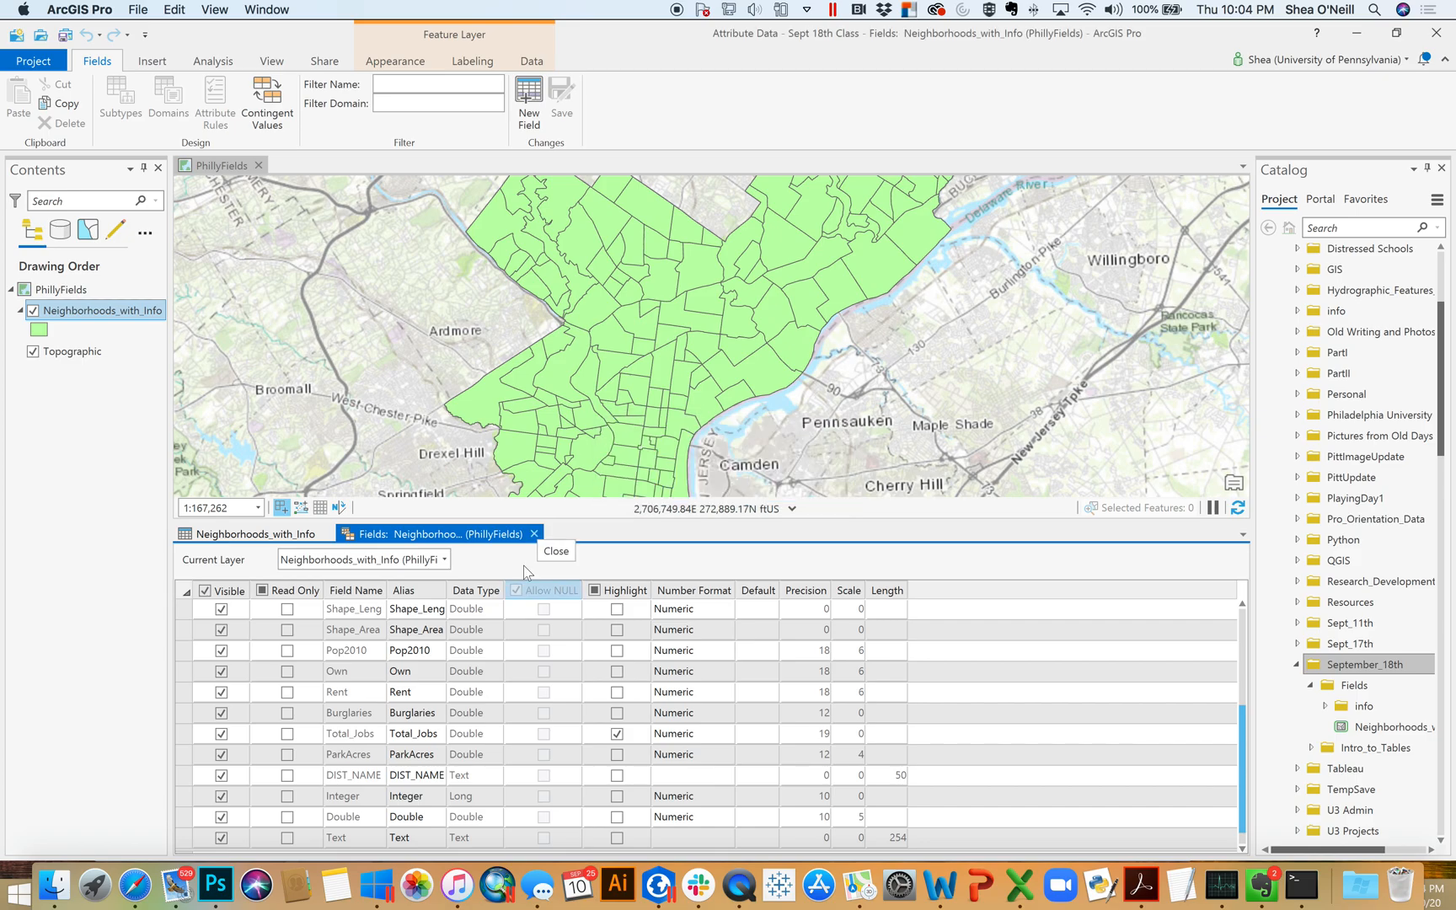
{"action": "left_click", "coordinate": [534, 536]}
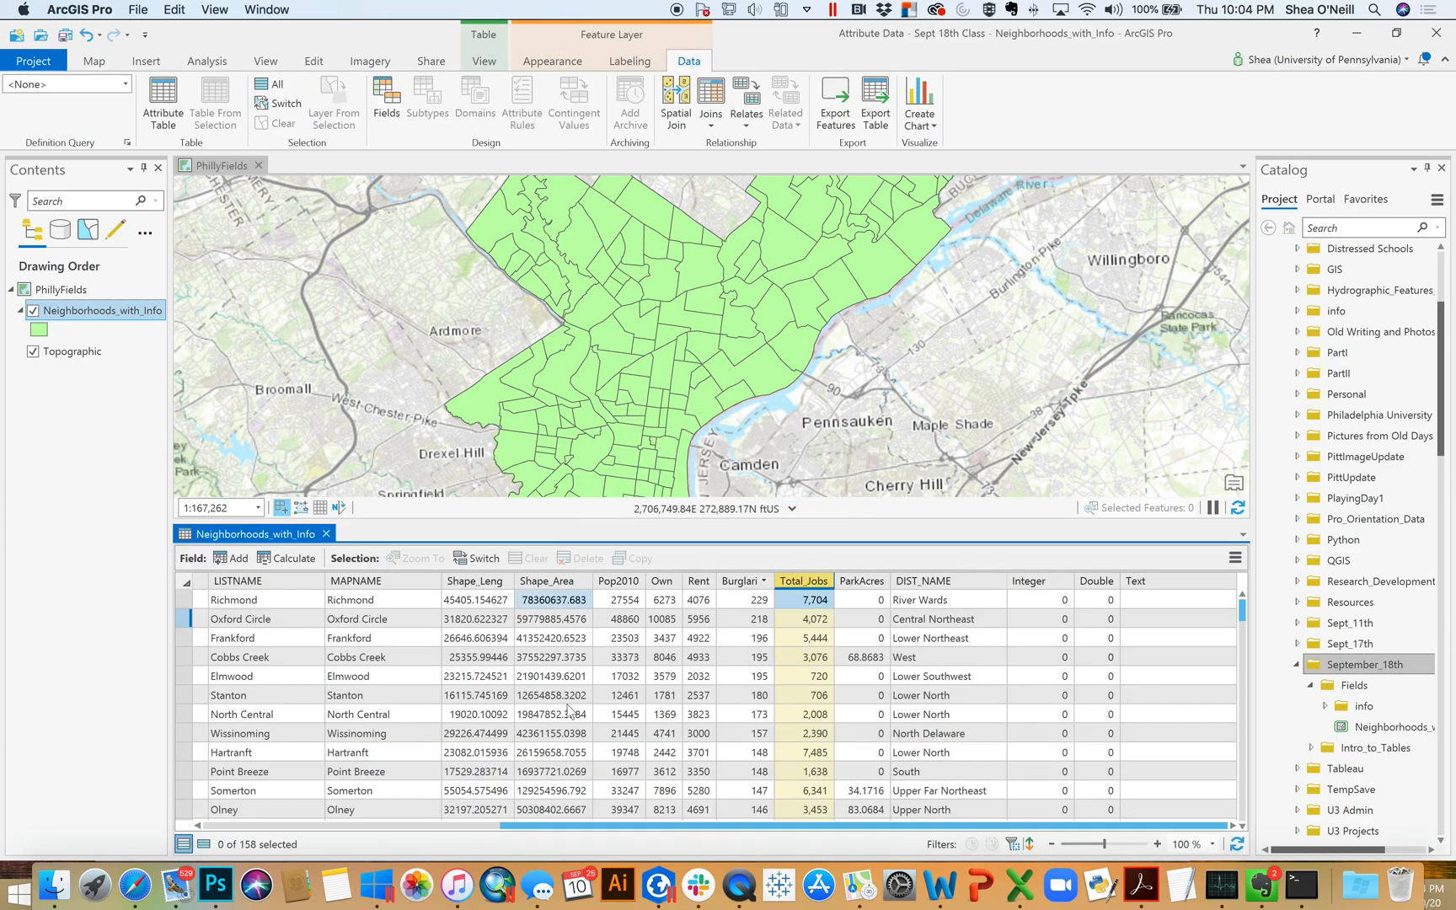
Open the Calculate Field tool for the Integer column of the attribute table
{"action": "left_click", "coordinate": [973, 638]}
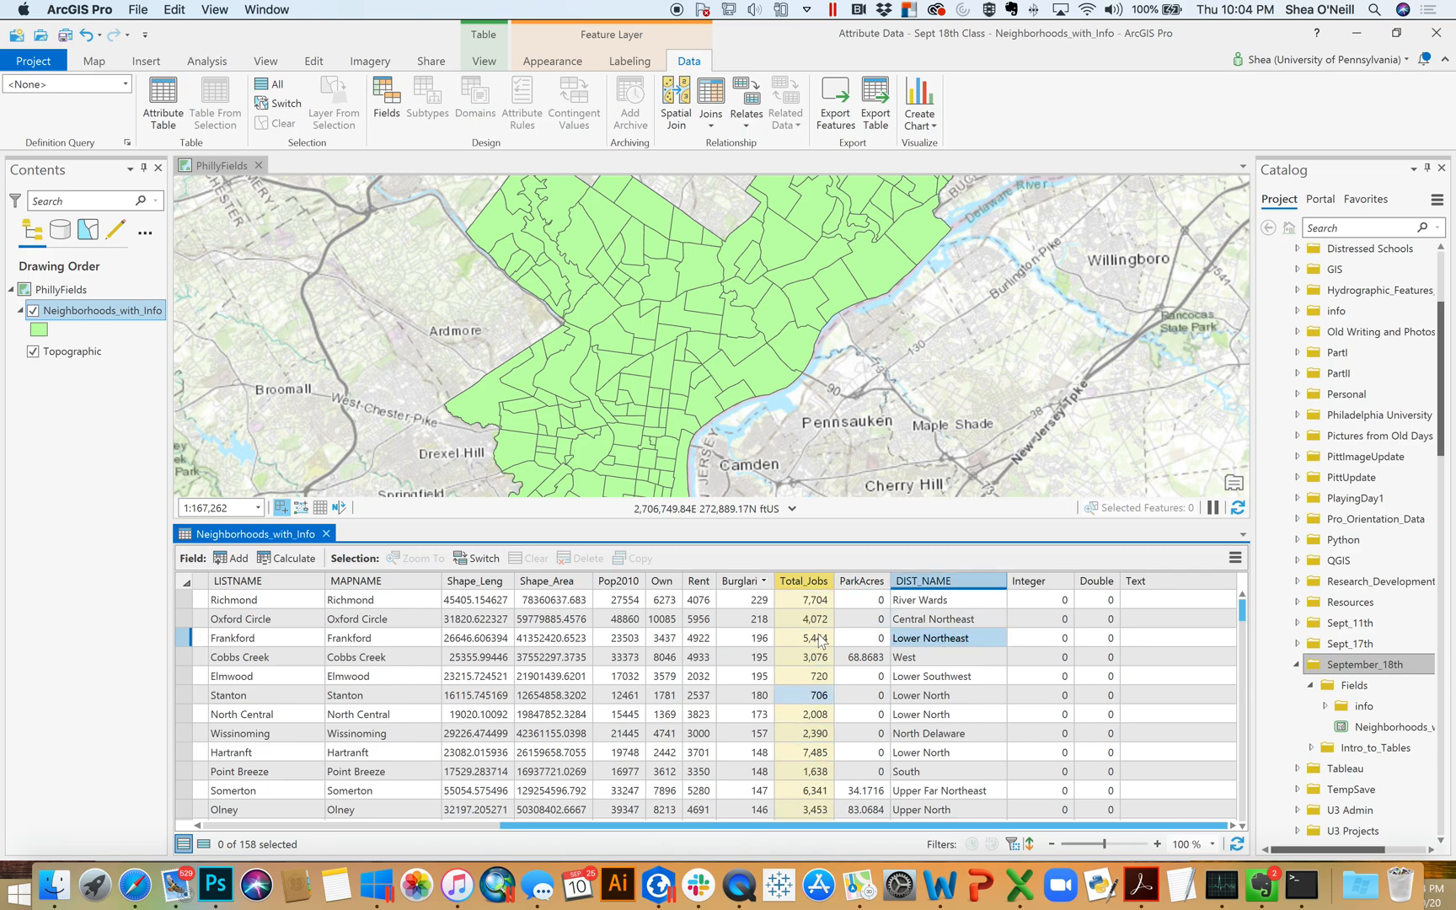
{"action": "left_click", "coordinate": [979, 620], "text": "shift"}
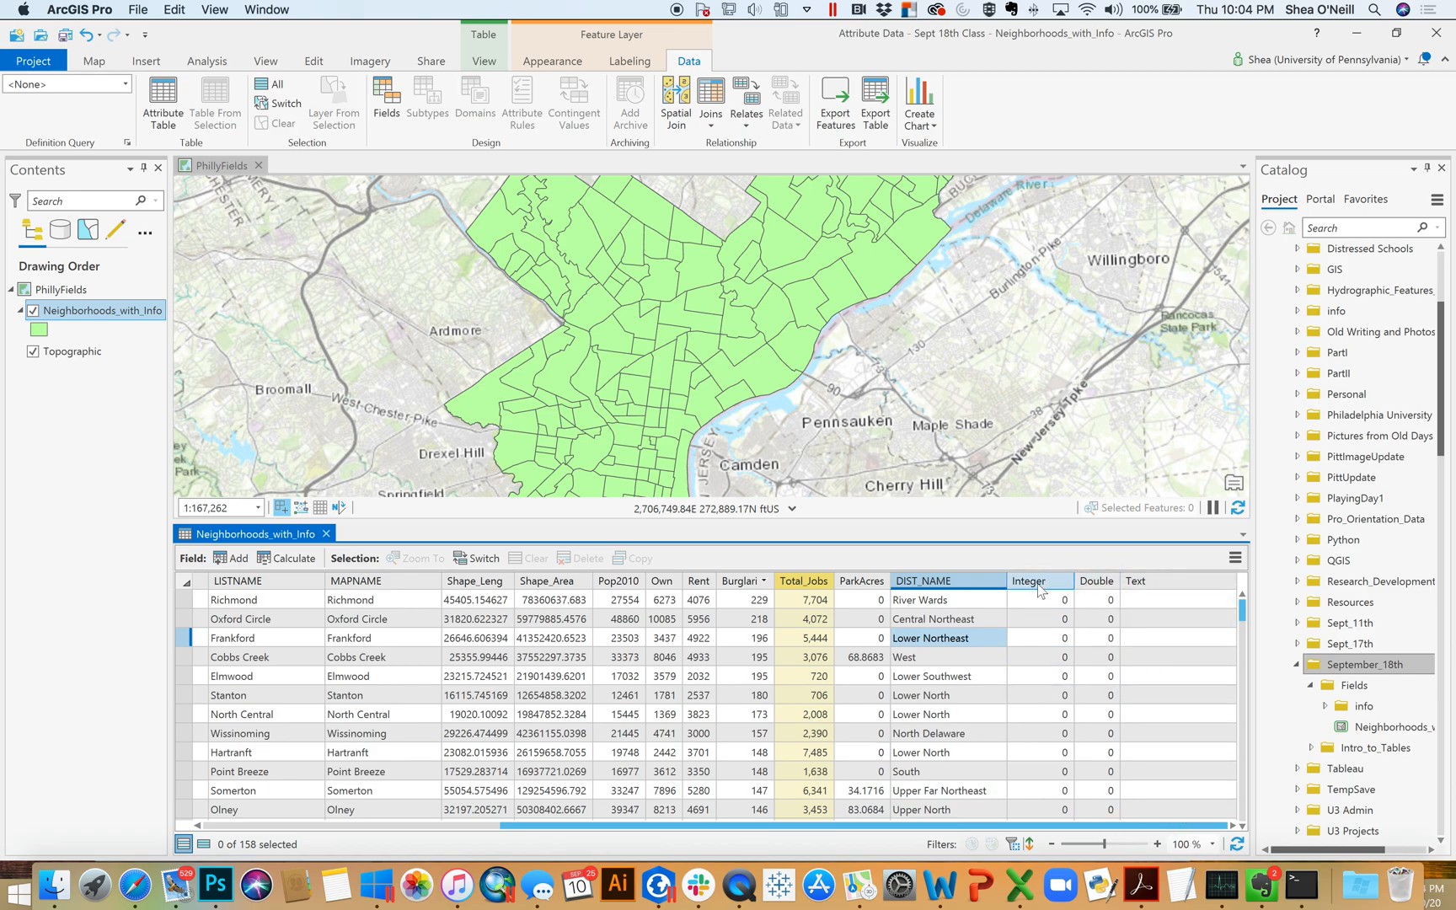
{"action": "mouse_move", "coordinate": [1030, 587]}
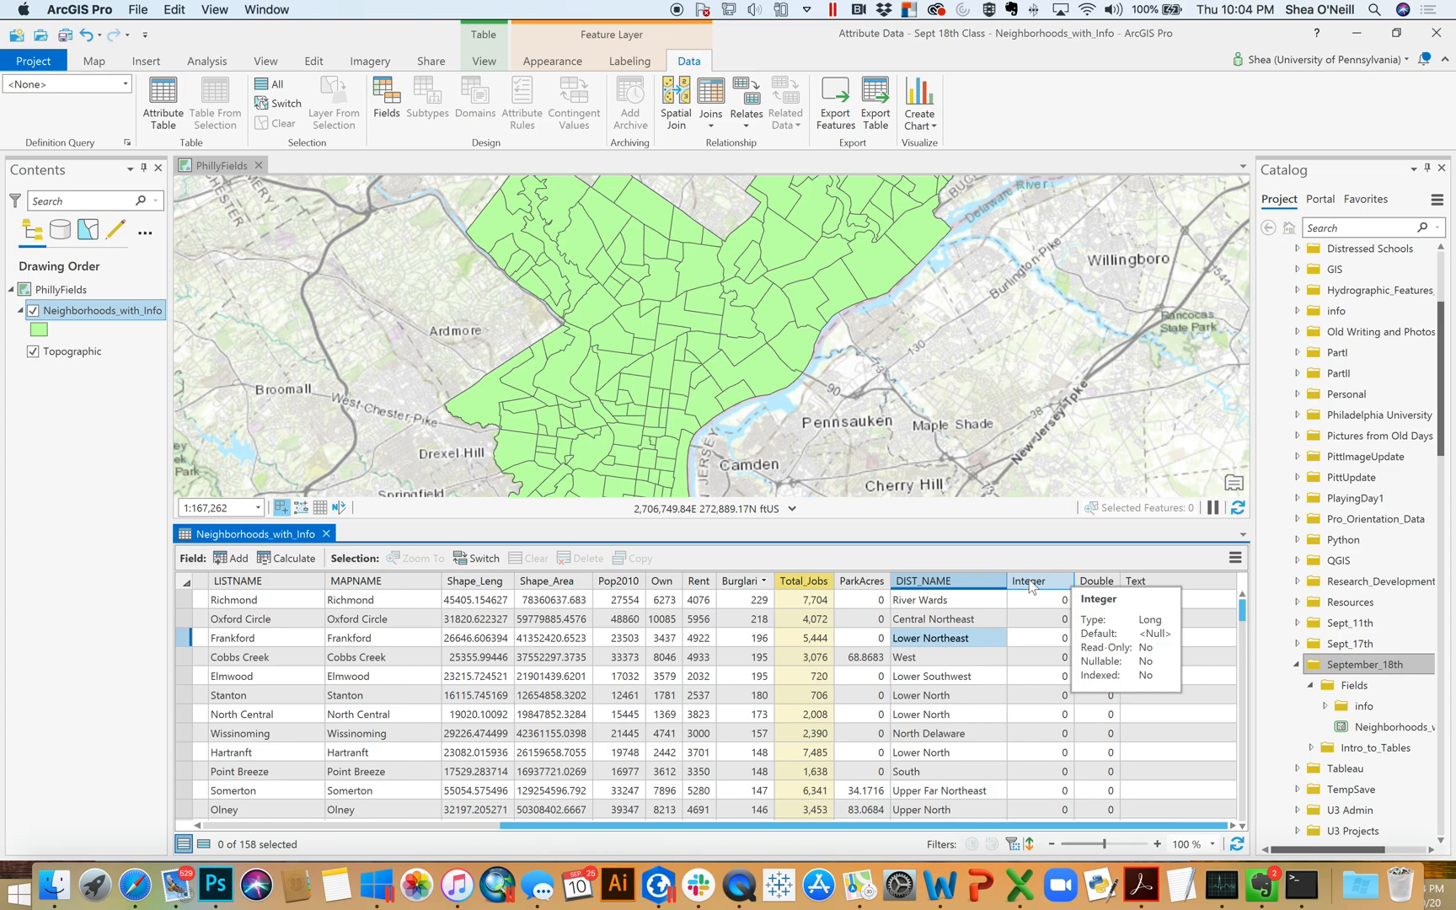
{"action": "right_click", "coordinate": [1030, 587]}
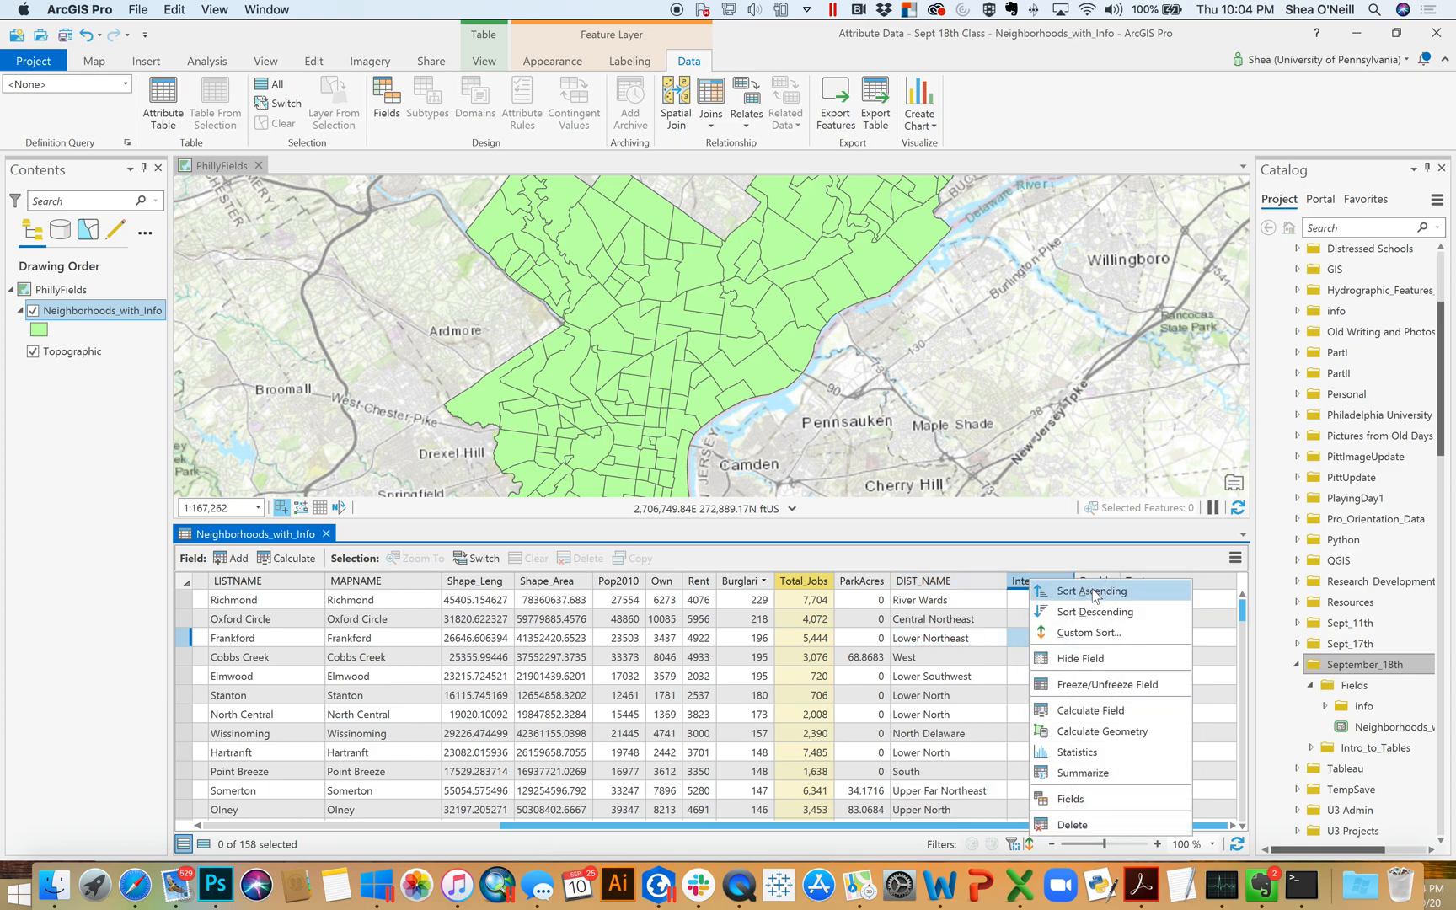
{"action": "left_click", "coordinate": [1102, 710]}
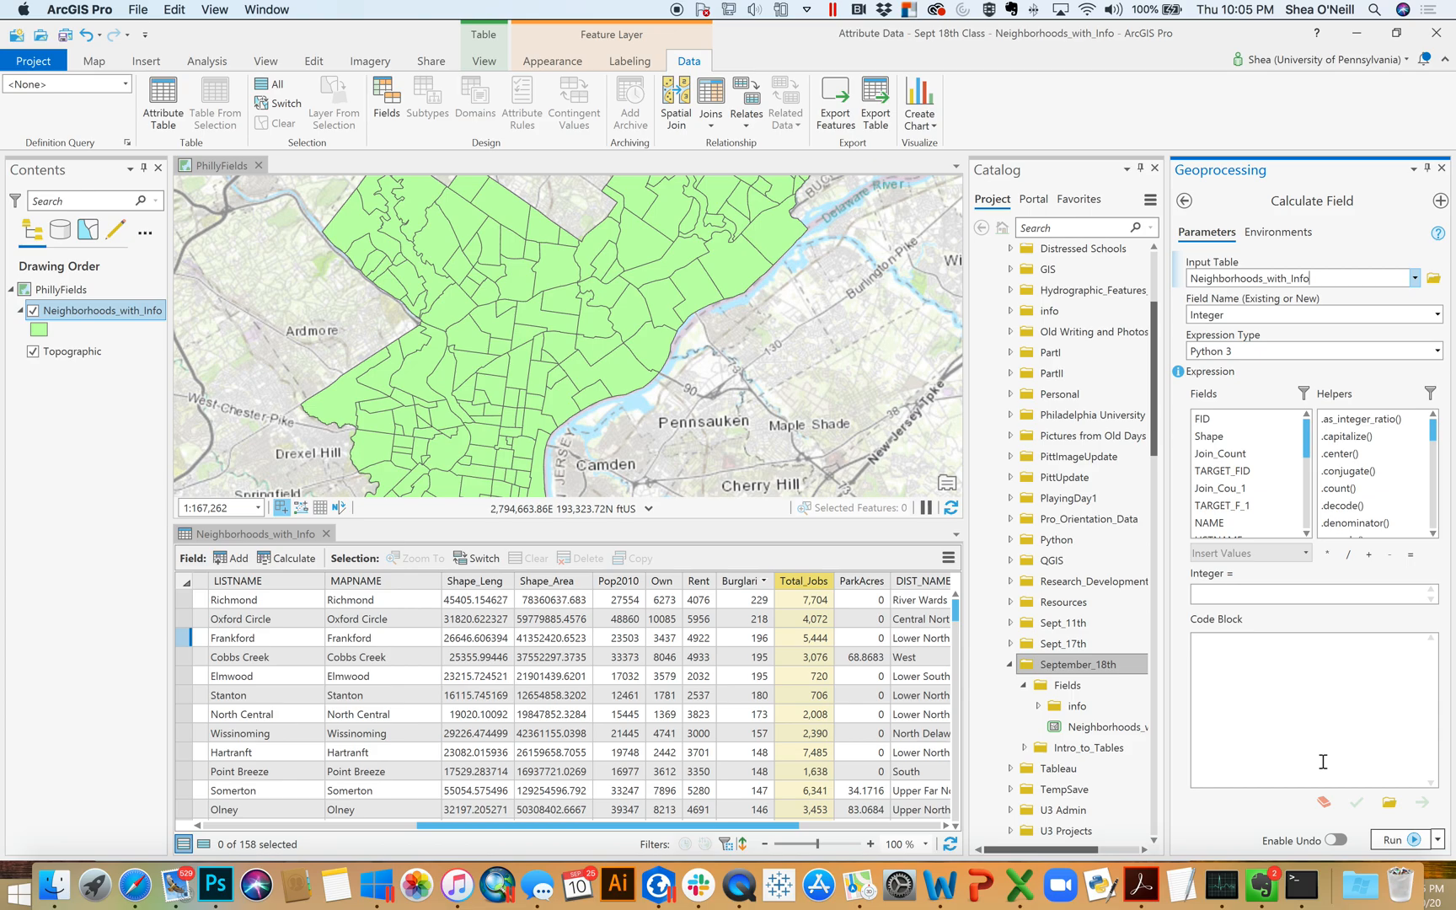
Choose Integer as the field to calculate in Neighborhoods_with_Info and Python 3 as the expression type
{"action": "left_click", "coordinate": [1216, 282]}
{"action": "left_click", "coordinate": [268, 536]}
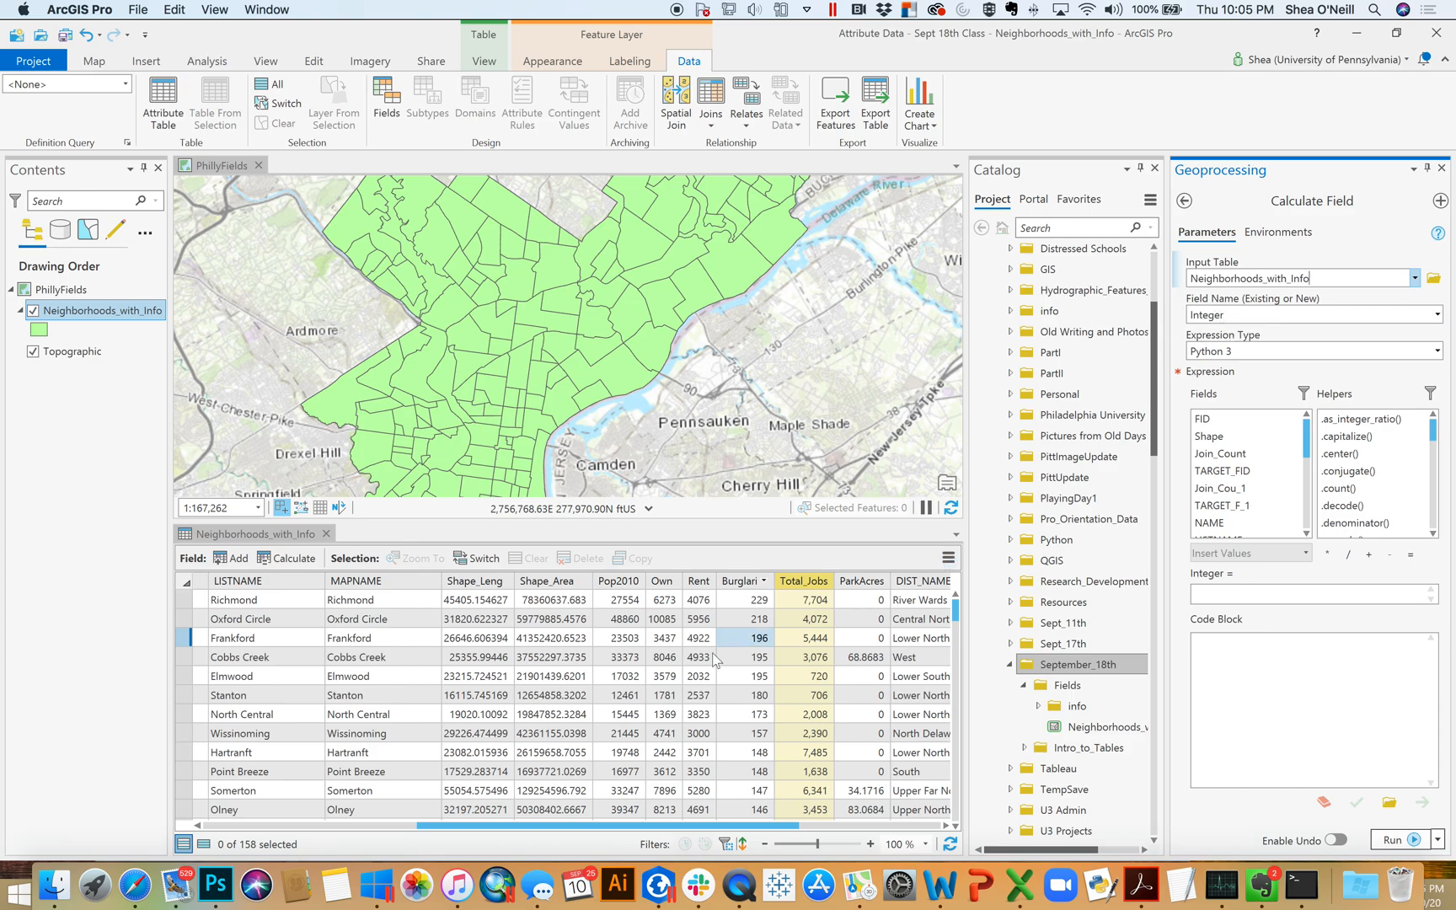
{"action": "left_click", "coordinate": [1439, 315]}
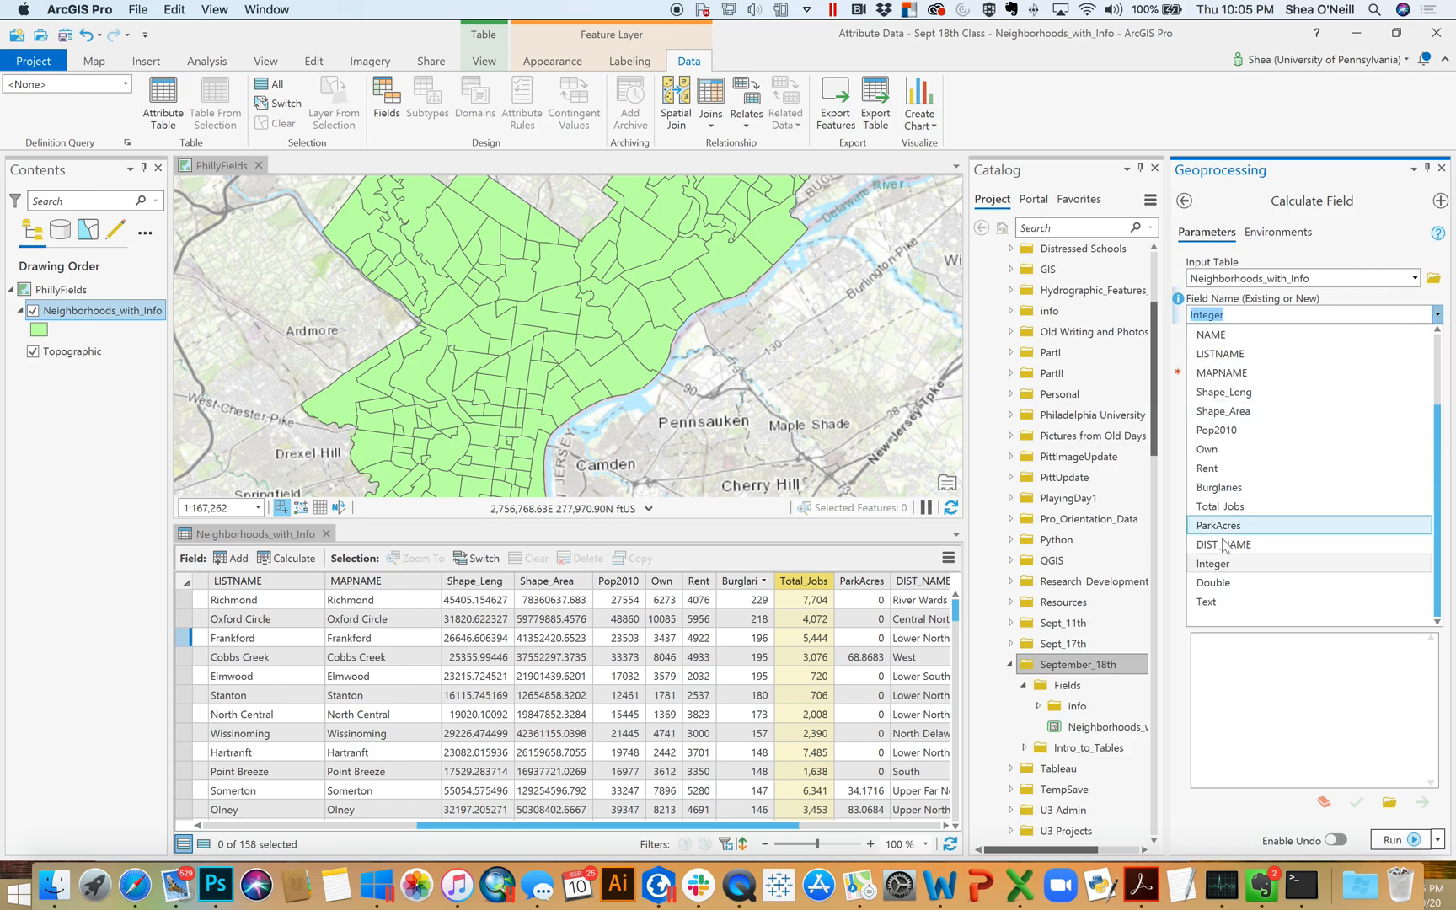
{"action": "left_click", "coordinate": [1219, 564]}
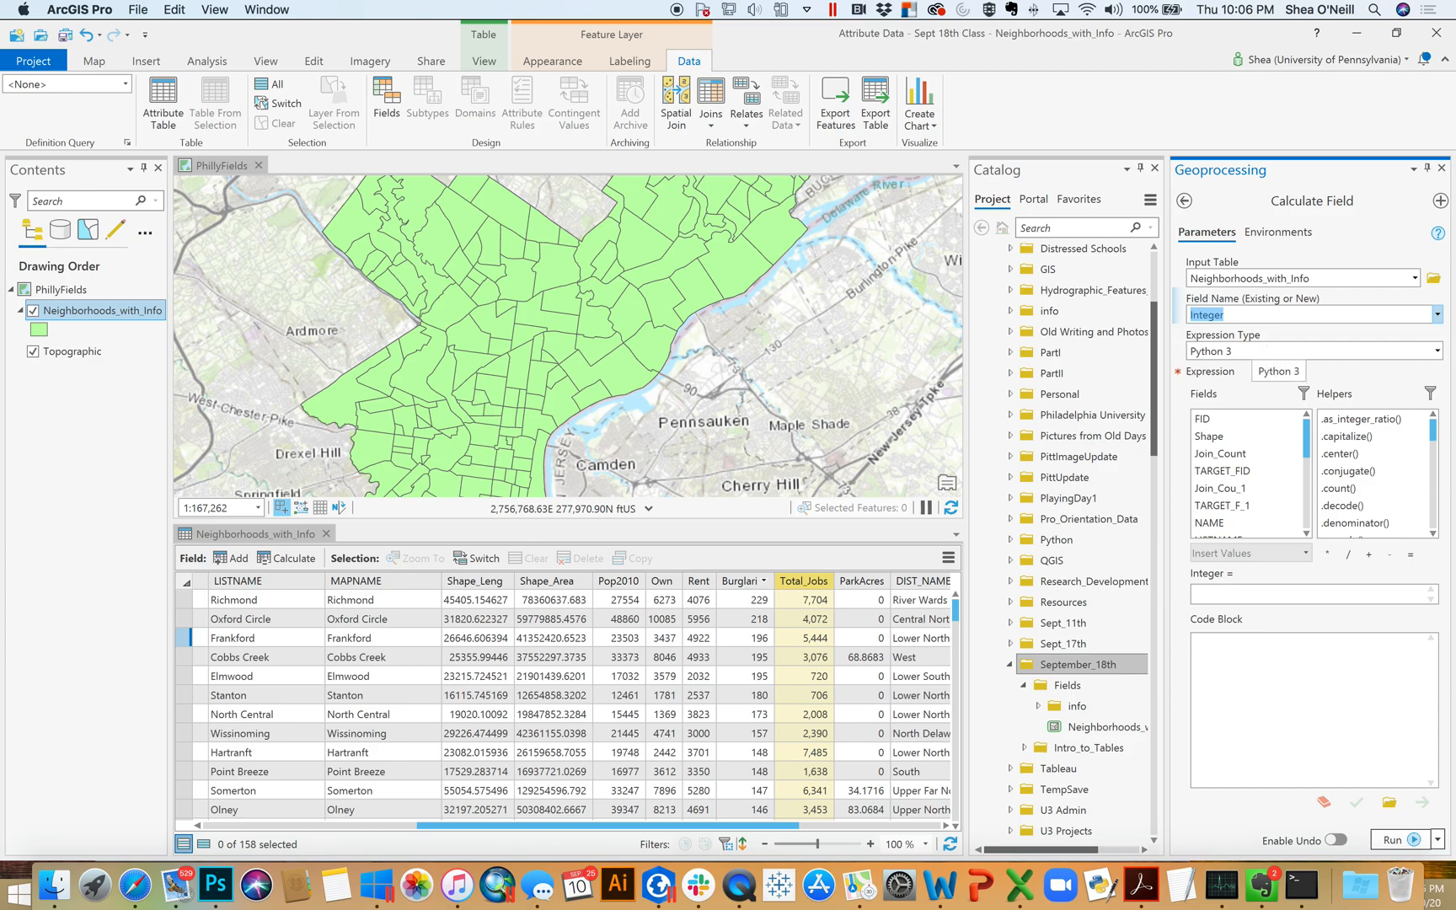
{"action": "left_click", "coordinate": [1437, 351]}
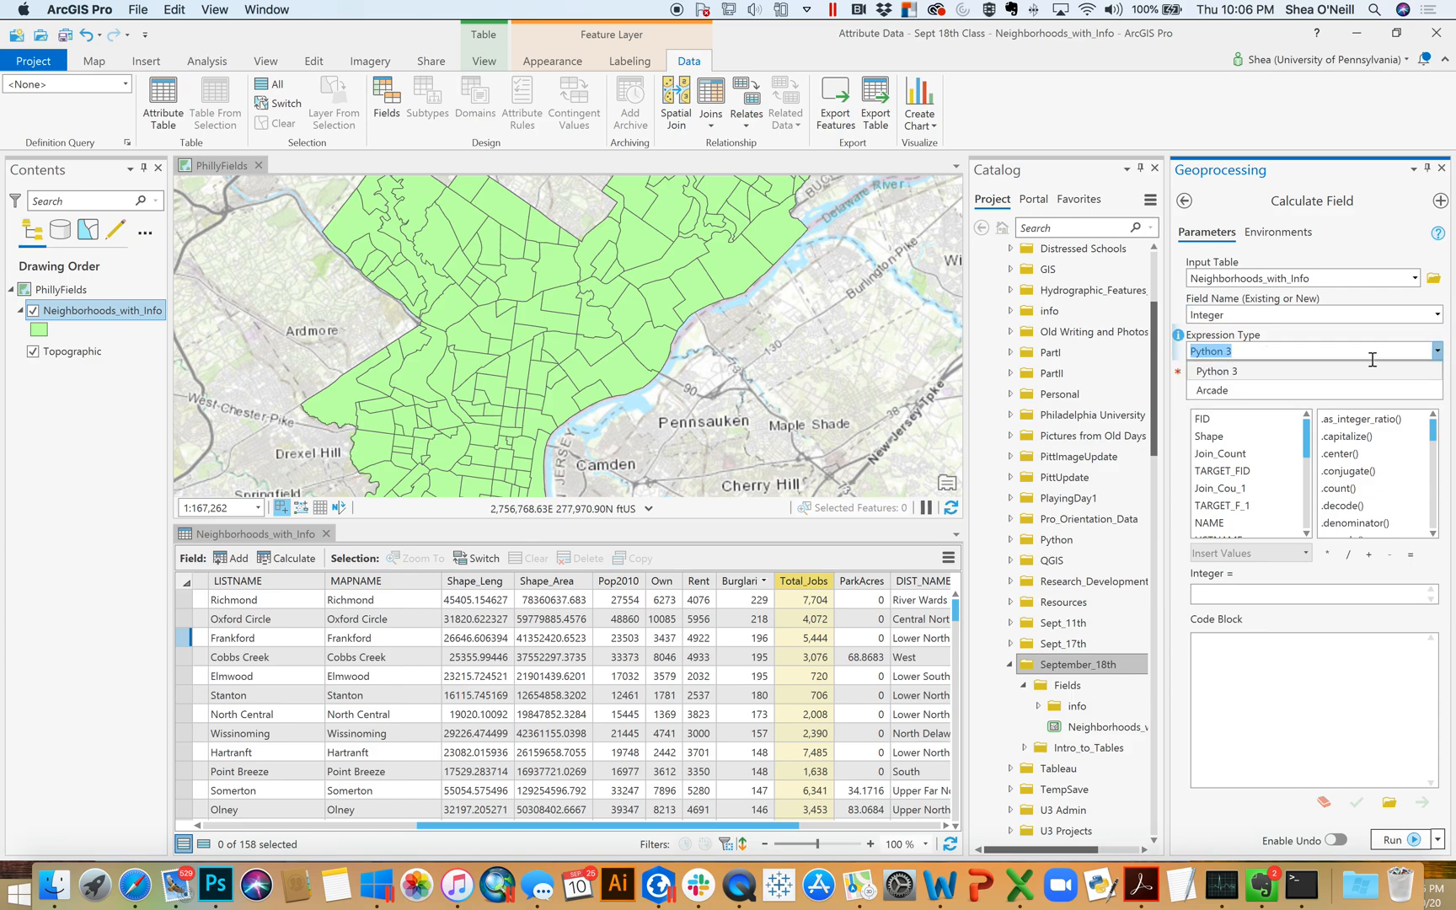
{"action": "left_click", "coordinate": [1333, 372]}
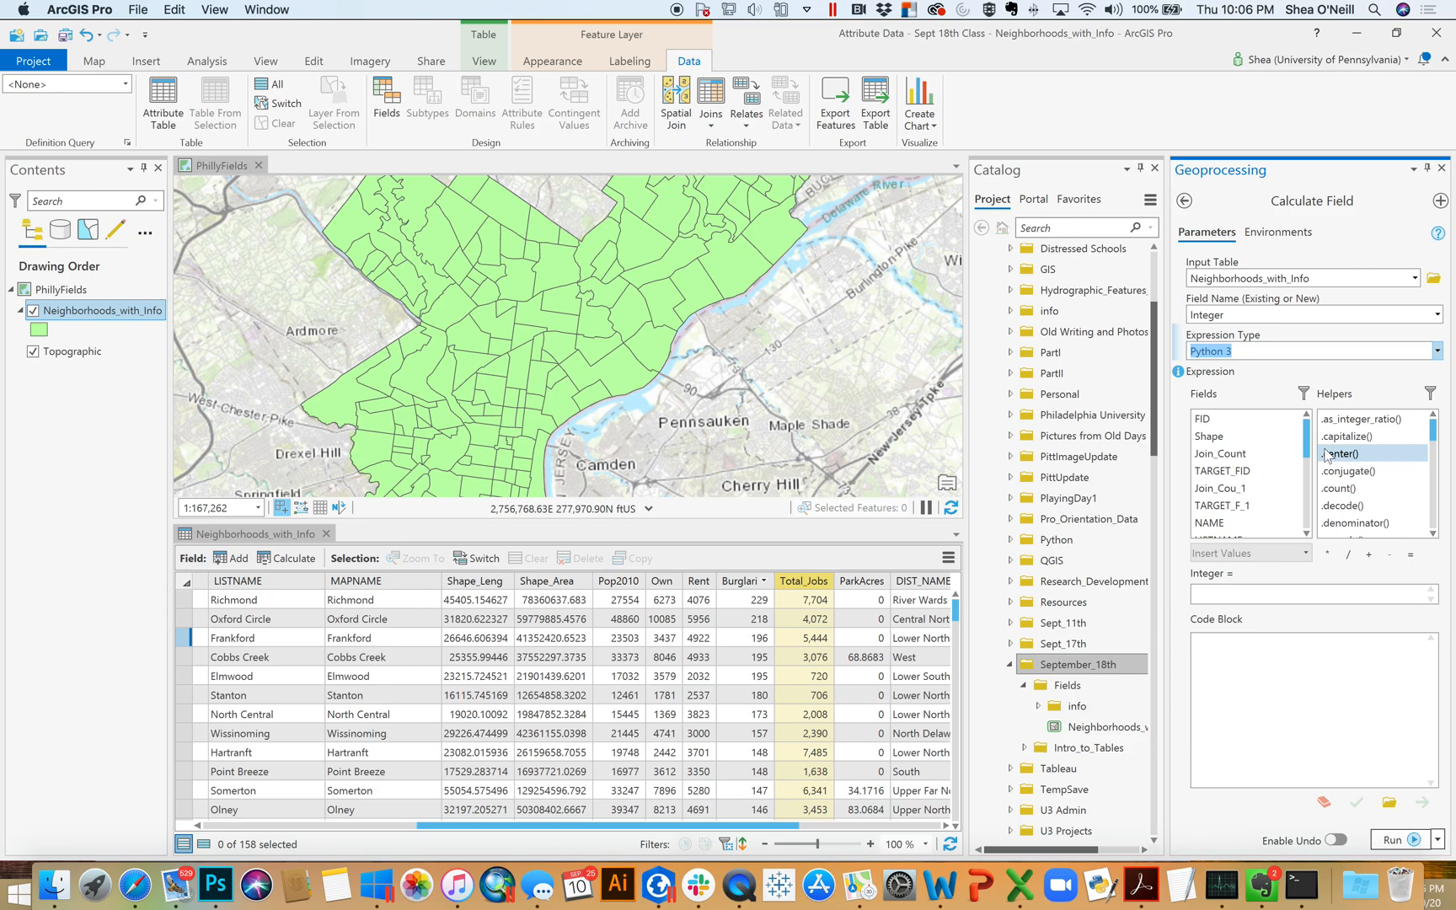
Insert the Burglaries field into the expression that calculates the Integer field
{"action": "mouse_move", "coordinate": [1309, 442]}
{"action": "left_mouse_down"}
{"action": "mouse_move", "coordinate": [1313, 467]}
{"action": "mouse_move", "coordinate": [1311, 423]}
{"action": "left_mouse_up"}
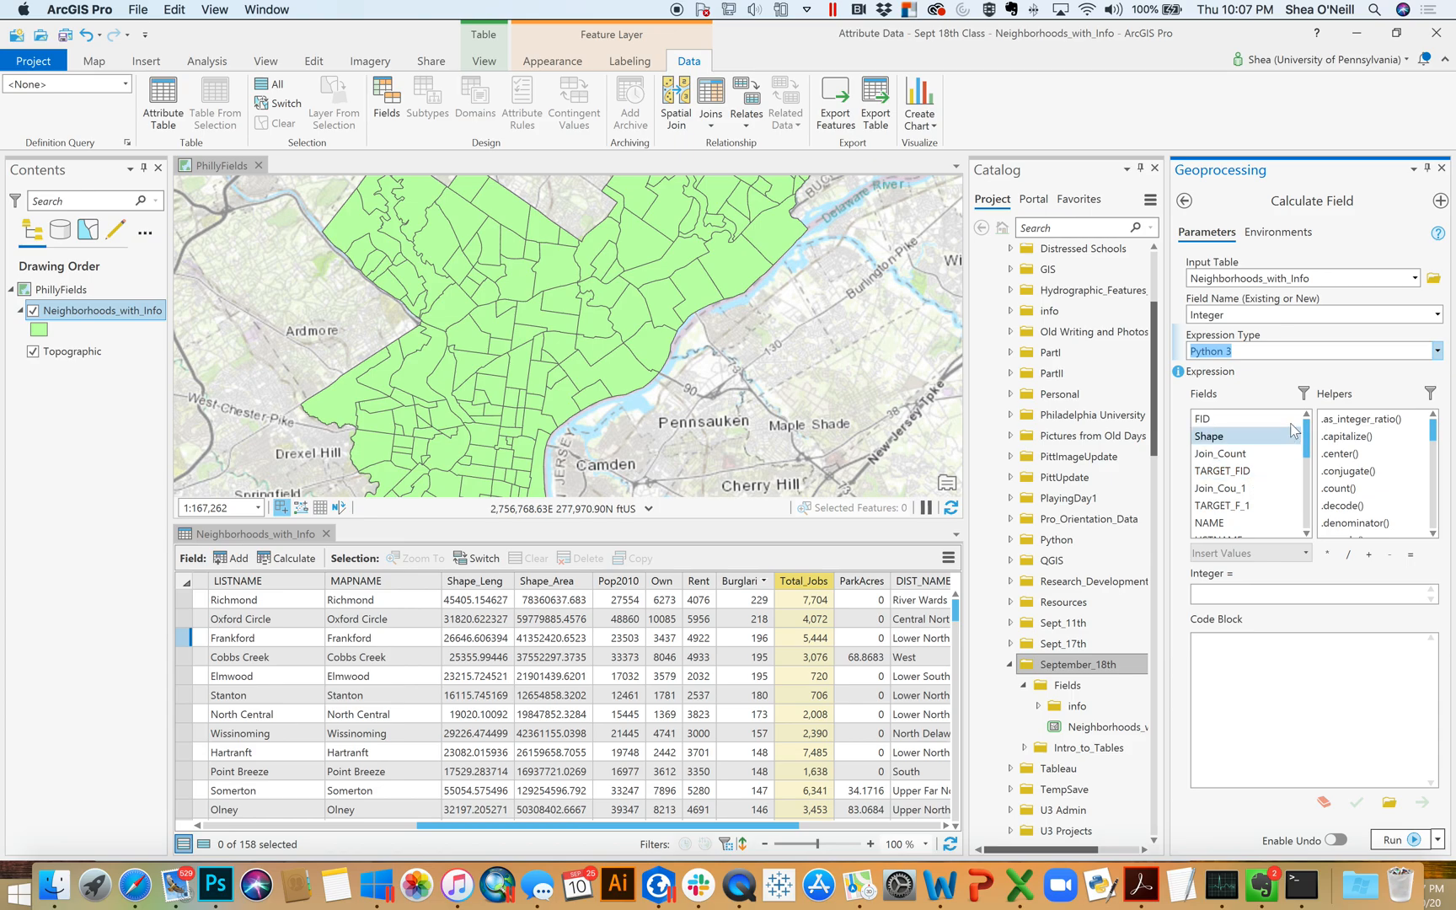
{"action": "mouse_move", "coordinate": [1308, 434]}
{"action": "left_mouse_down"}
{"action": "mouse_move", "coordinate": [1320, 512]}
{"action": "mouse_move", "coordinate": [1313, 411]}
{"action": "left_mouse_up"}
{"action": "left_click", "coordinate": [1206, 522]}
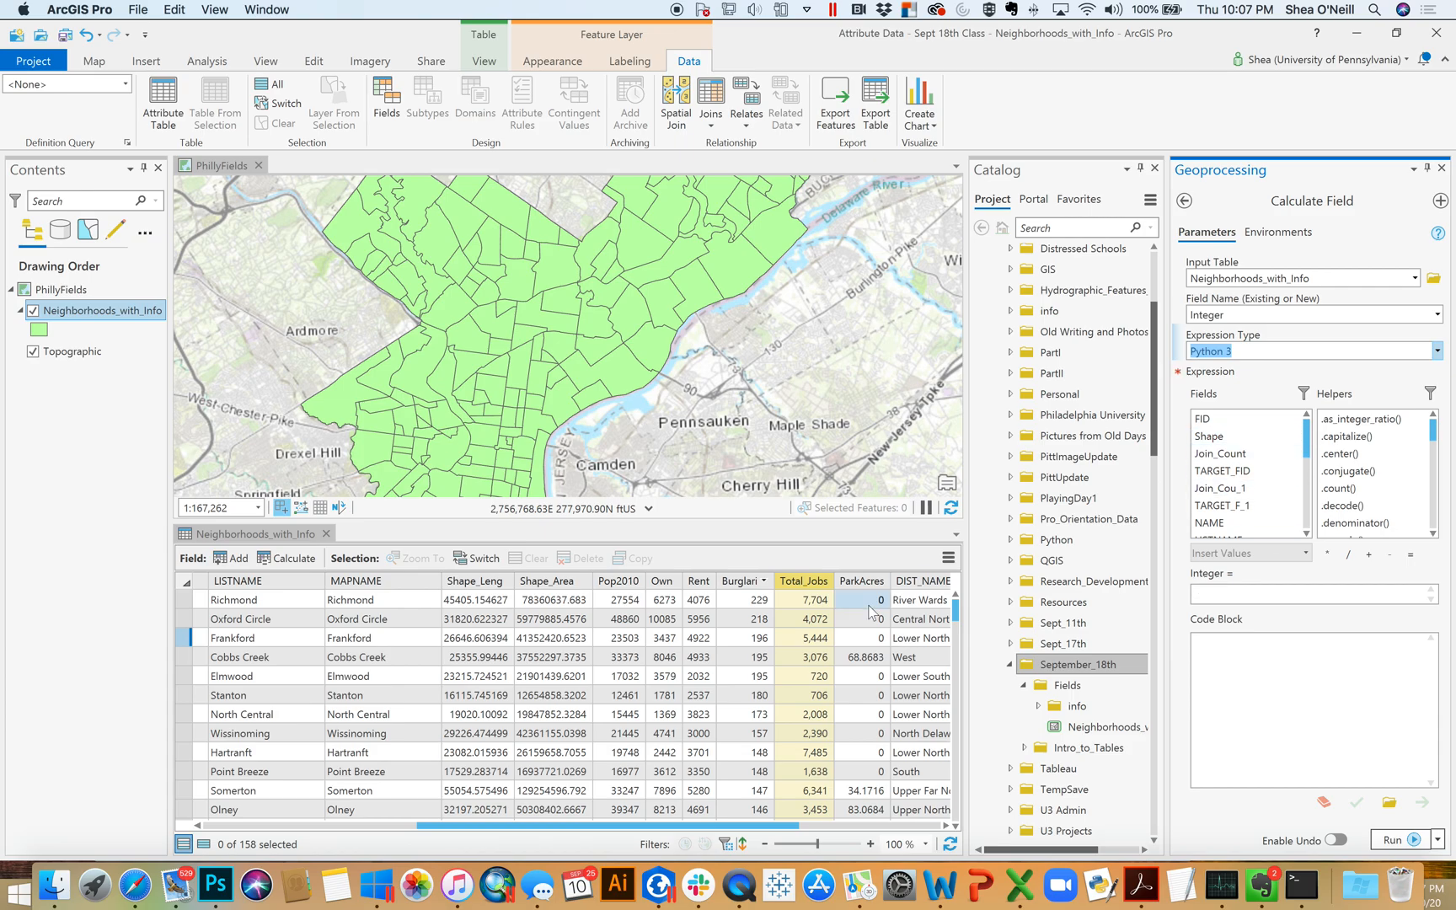
{"action": "left_click_drag", "start_coordinate": [1305, 442], "coordinate": [1310, 490]}
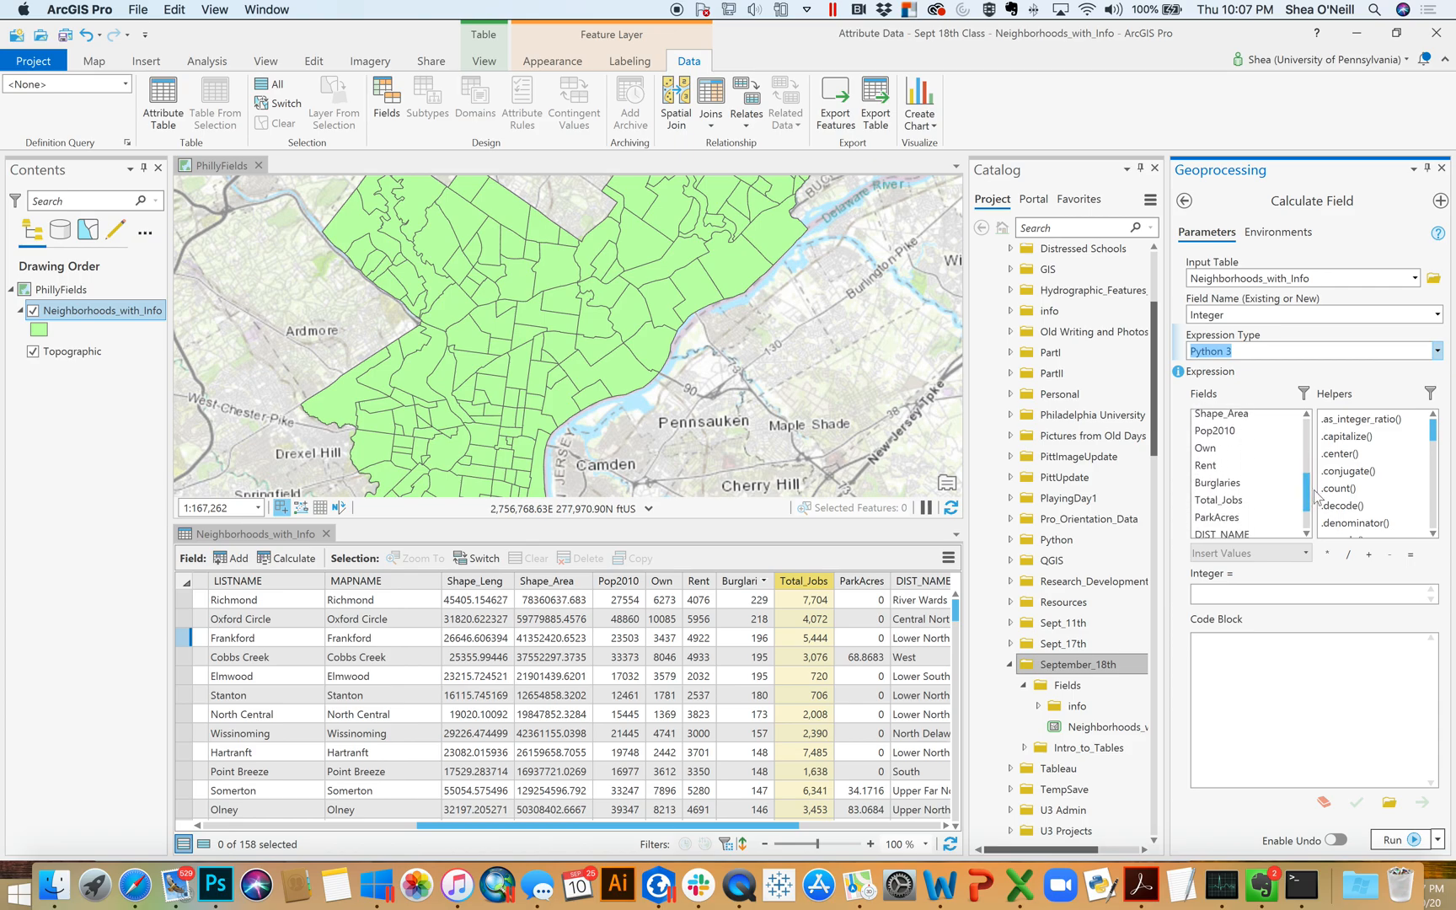
{"action": "double_click", "coordinate": [1230, 482]}
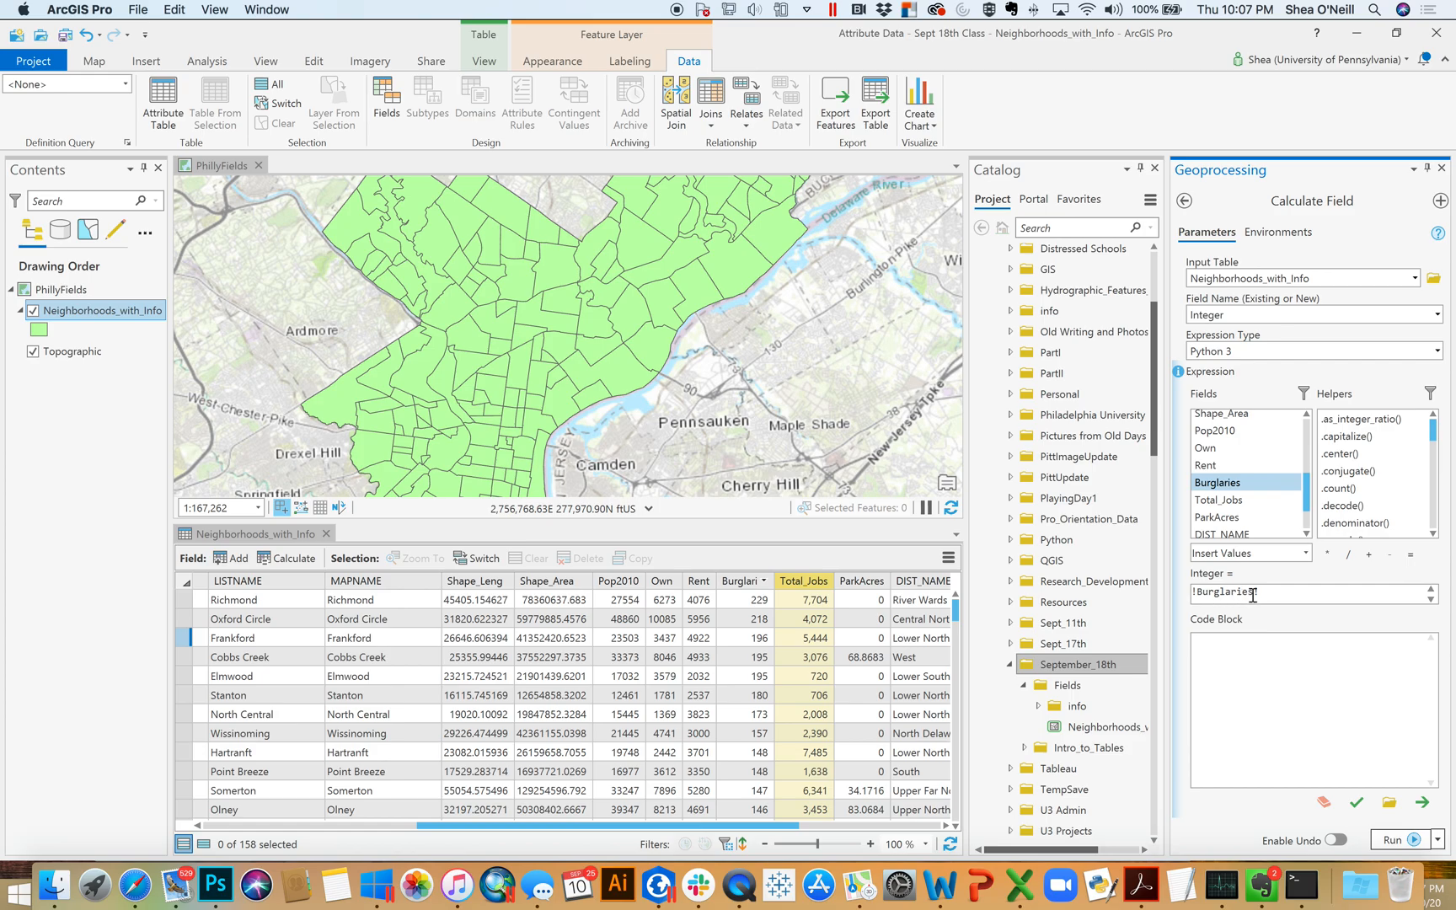
{"action": "left_click", "coordinate": [1195, 594]}
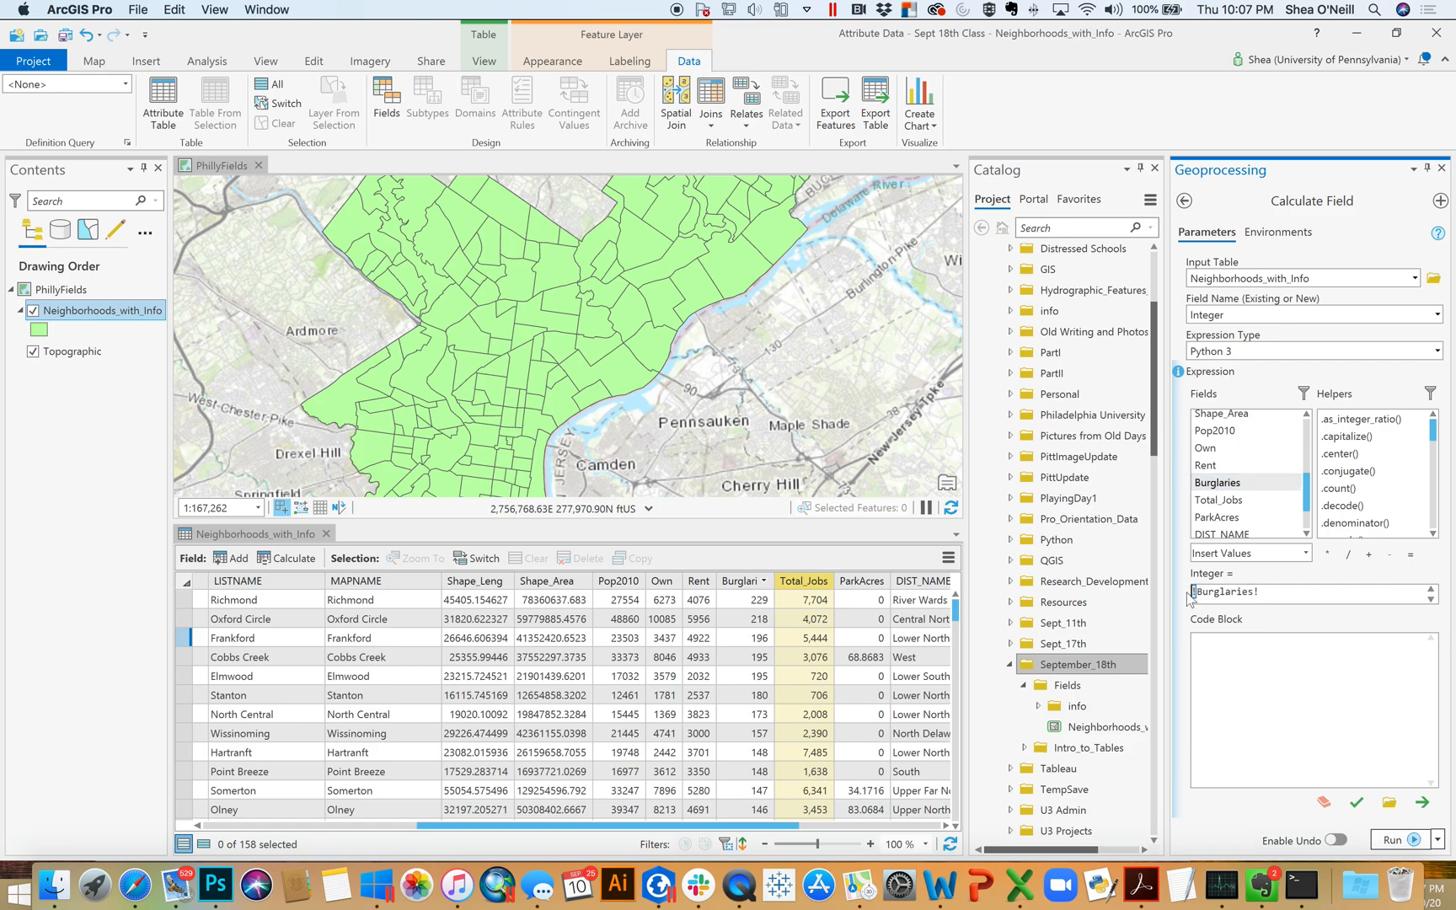
Run the Calculate Field tool to fill the Integer field with the !Burglaries! expression
{"action": "left_click_drag", "start_coordinate": [1263, 595], "coordinate": [1252, 600]}
{"action": "left_click", "coordinate": [1281, 590]}
{"action": "left_click_drag", "start_coordinate": [788, 826], "coordinate": [905, 828]}
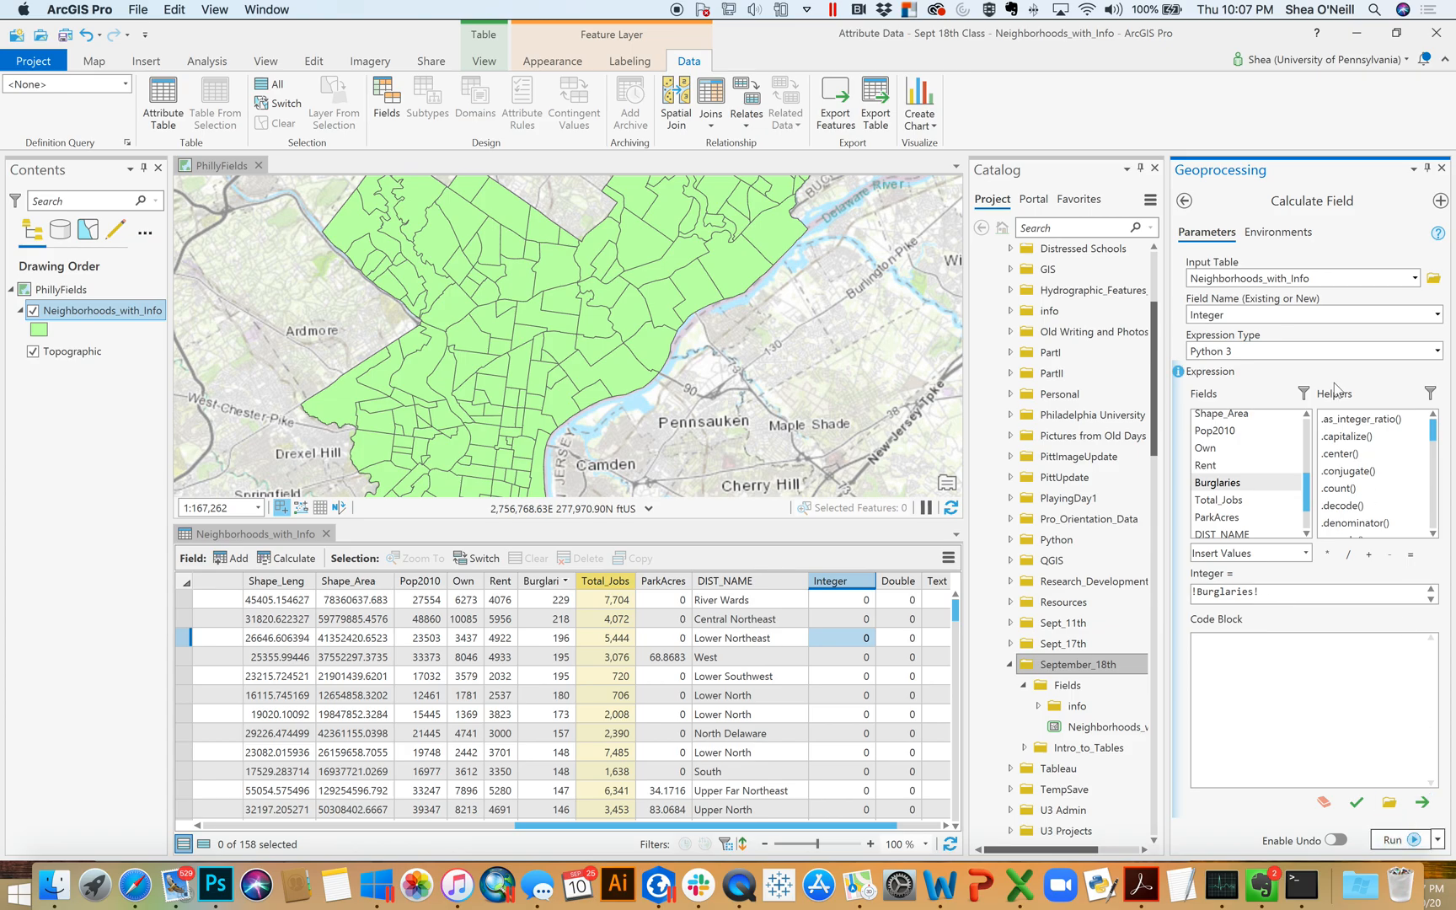
{"action": "left_click", "coordinate": [1419, 841]}
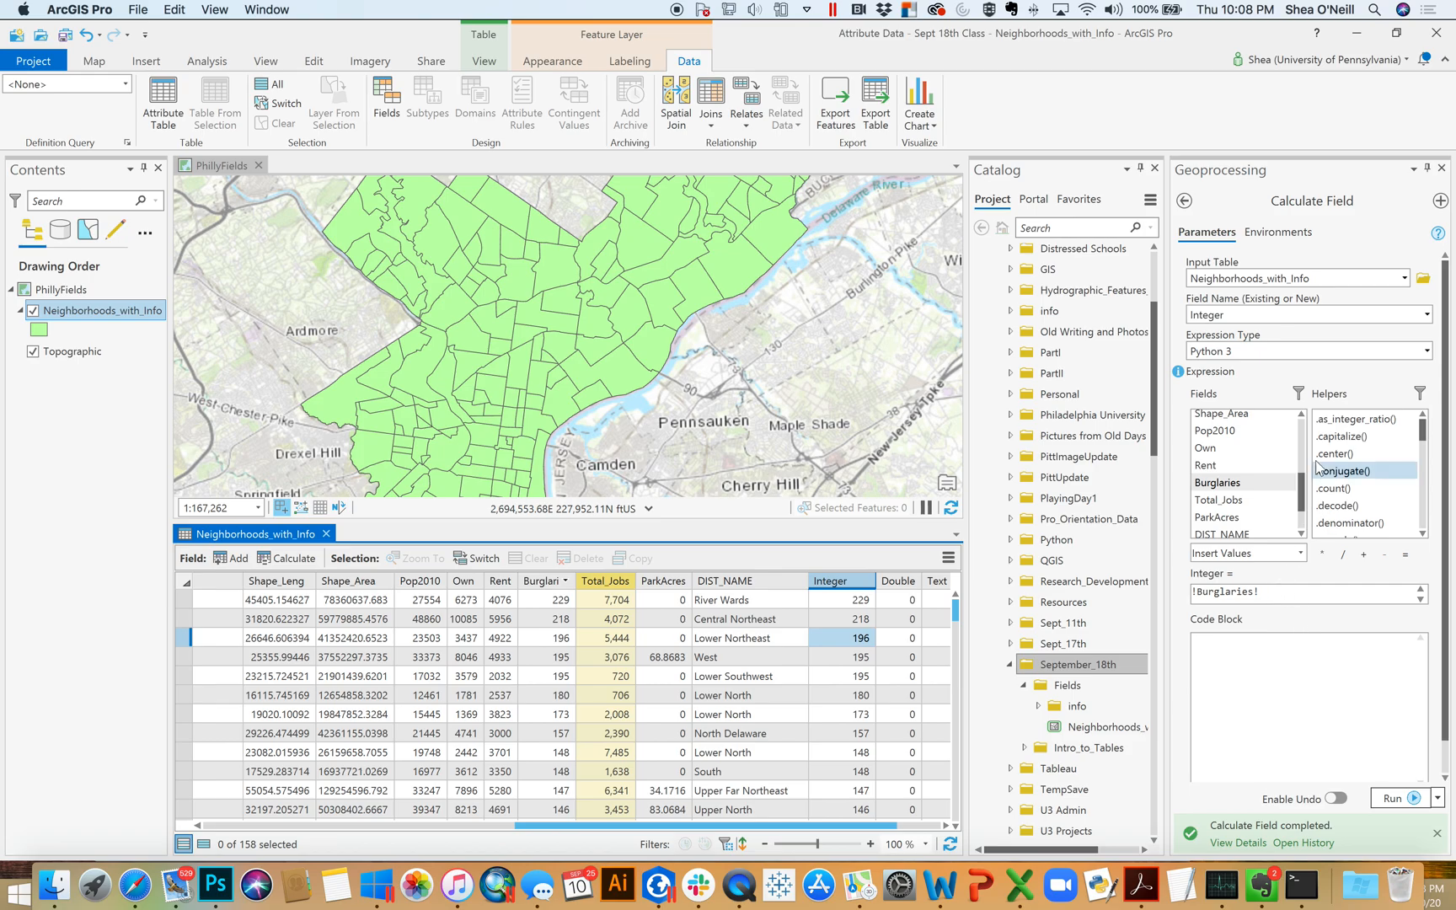
{"action": "mouse_move", "coordinate": [1424, 434]}
{"action": "left_mouse_down"}
{"action": "mouse_move", "coordinate": [1424, 546]}
{"action": "mouse_move", "coordinate": [1426, 426]}
{"action": "left_mouse_up"}
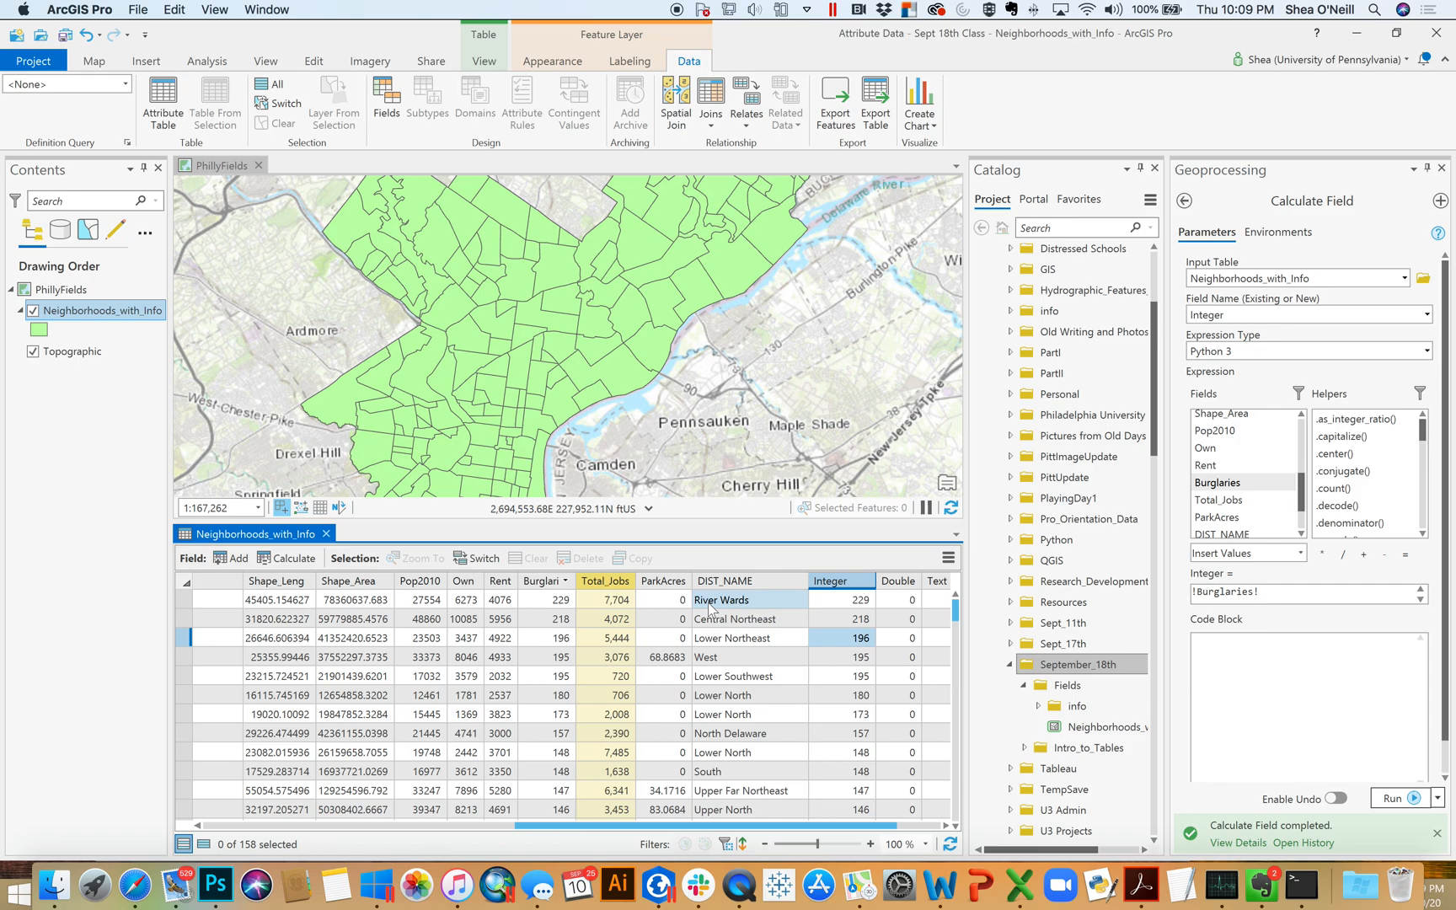
{"action": "left_click_drag", "start_coordinate": [1424, 432], "coordinate": [1429, 487]}
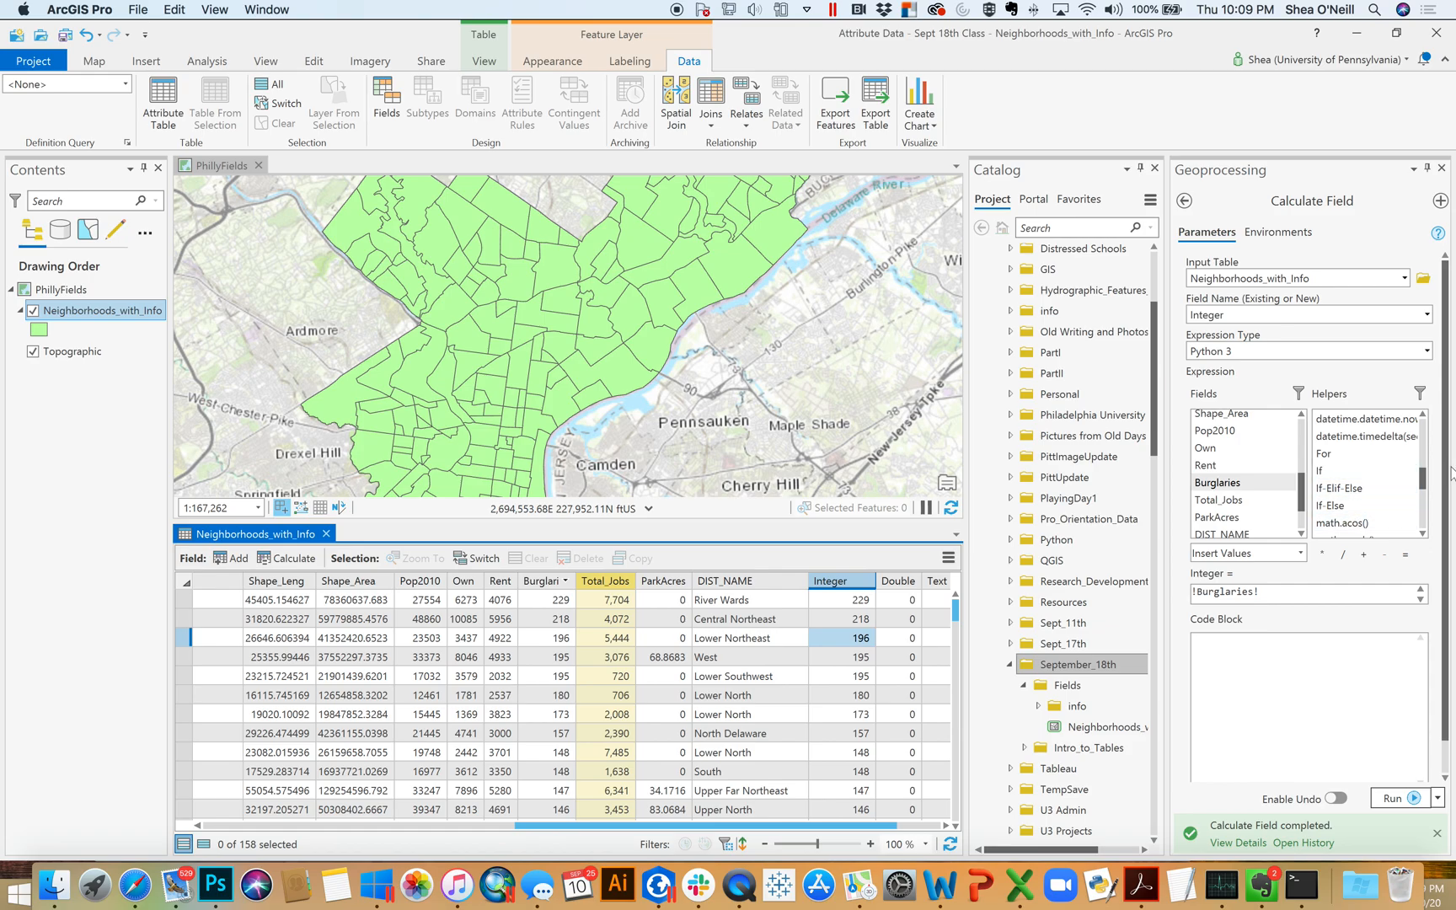
{"action": "left_click_drag", "start_coordinate": [1424, 478], "coordinate": [1424, 427]}
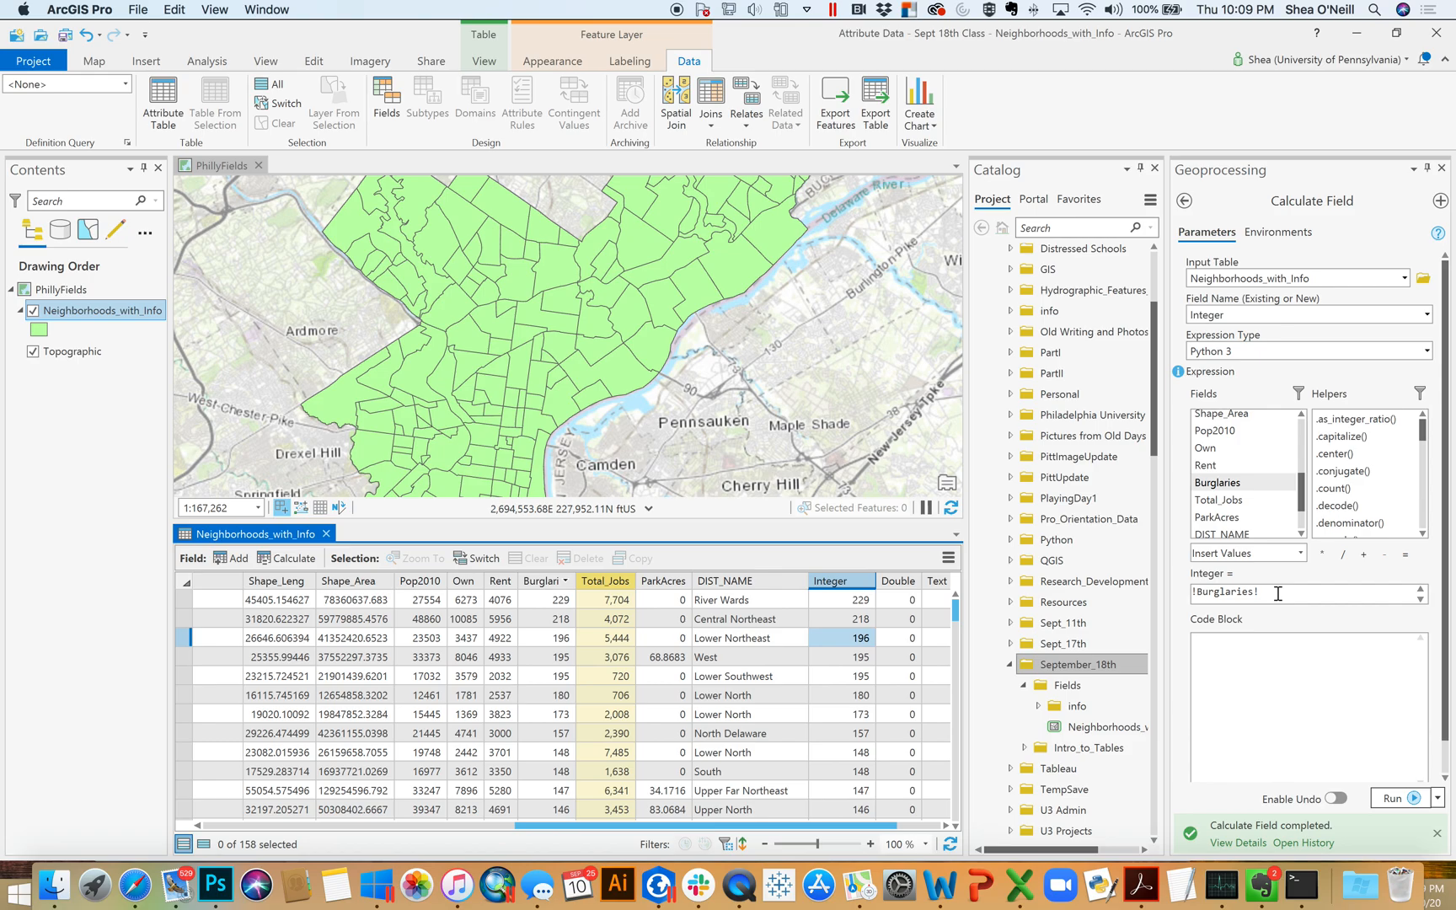
Replace the Integer field's expression with the constant 2 and run the calculation
{"action": "left_click_drag", "start_coordinate": [1291, 595], "coordinate": [1165, 597]}
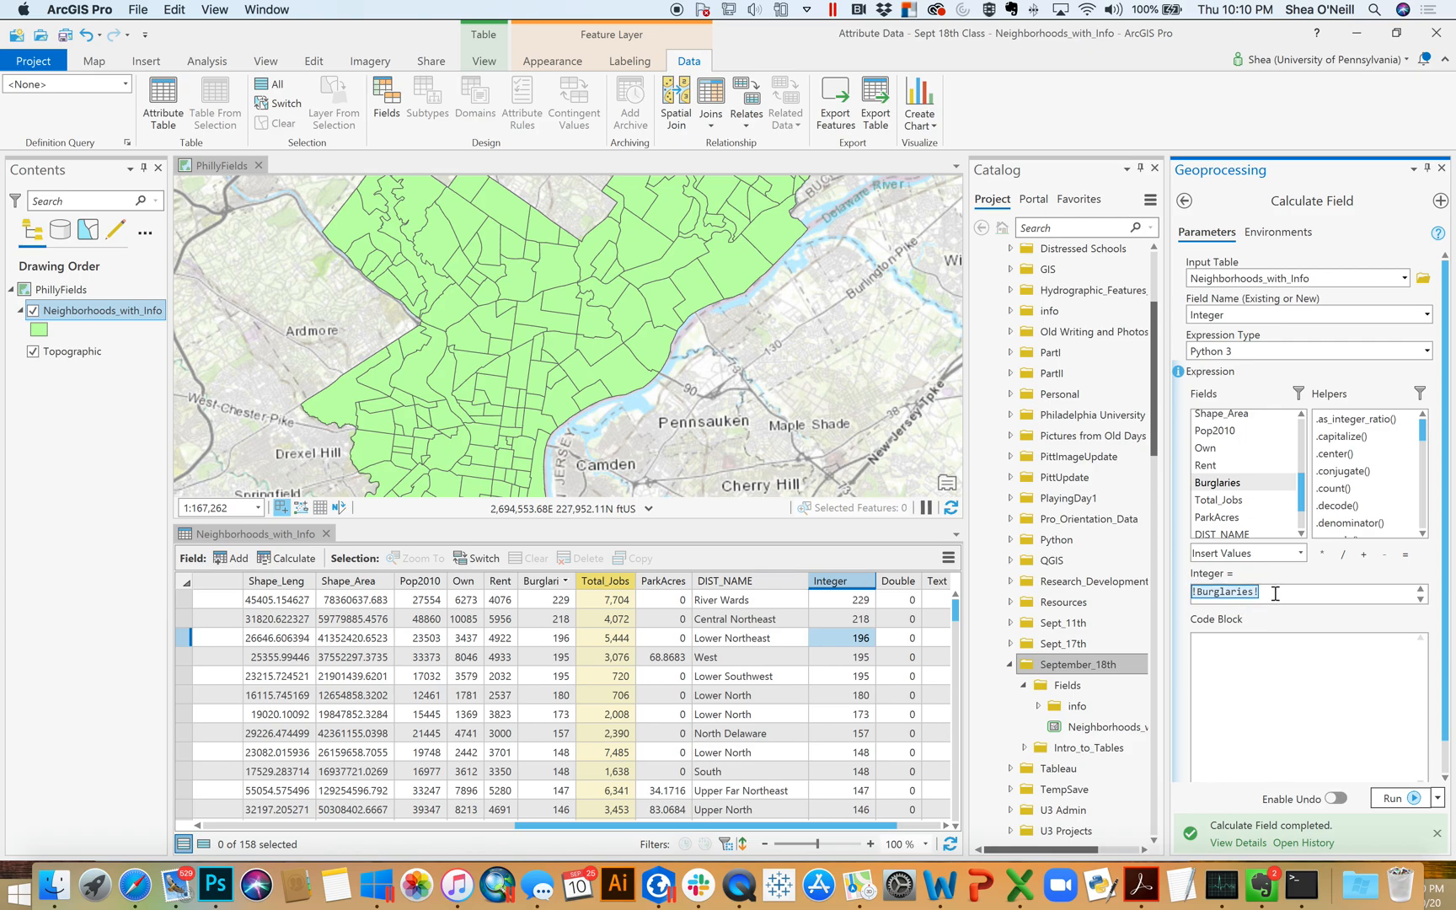
{"action": "key", "text": "BackSpace"}
{"action": "type", "text": "2"}
{"action": "left_click", "coordinate": [1413, 800]}
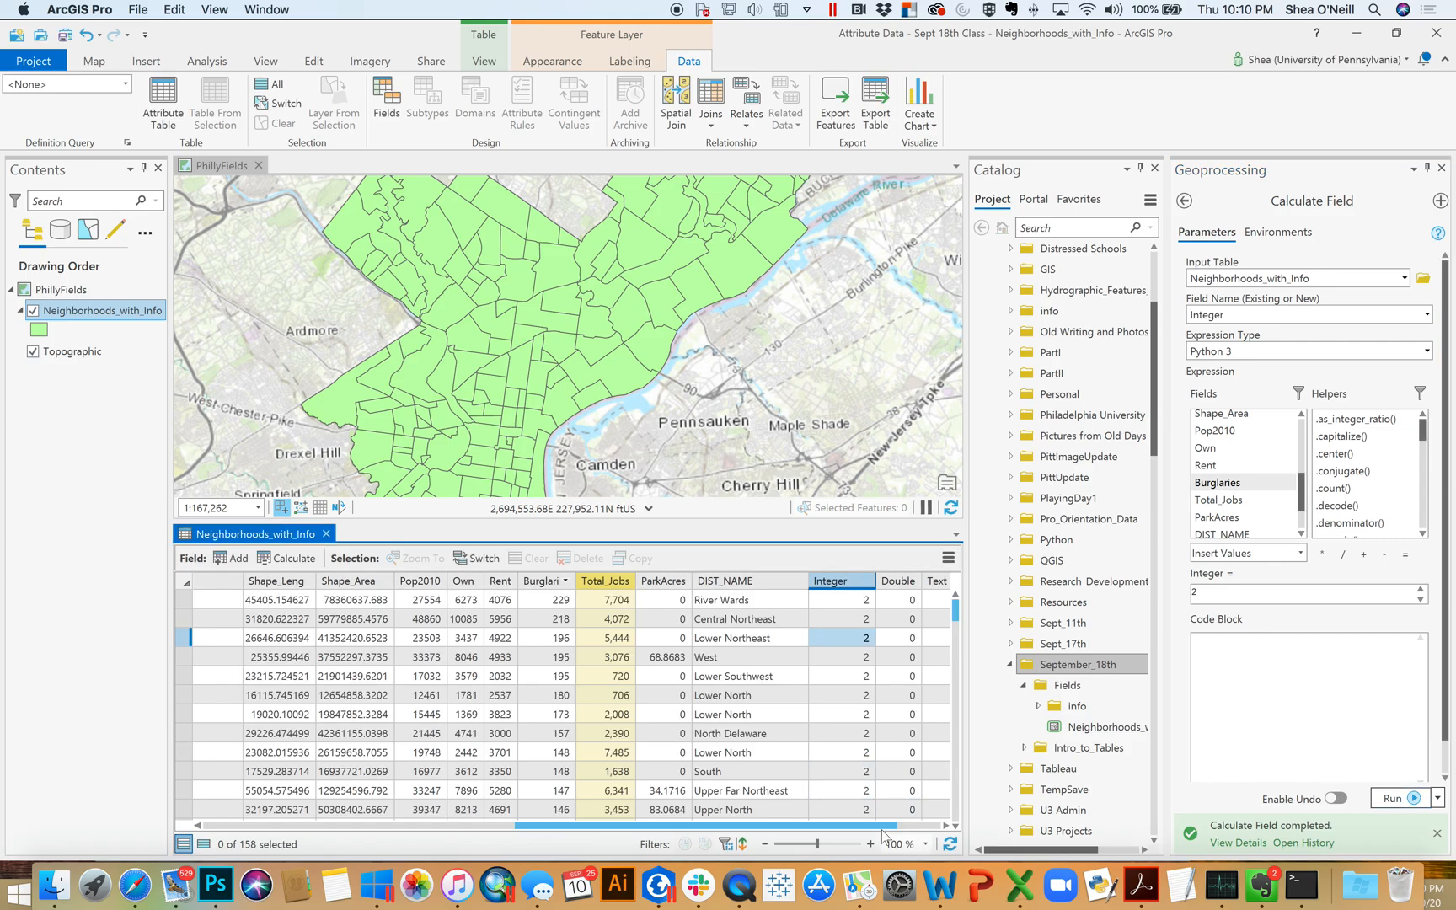
Choose Double as the field to calculate and run the calculation with the constant 2
{"action": "left_click_drag", "start_coordinate": [885, 825], "coordinate": [937, 831]}
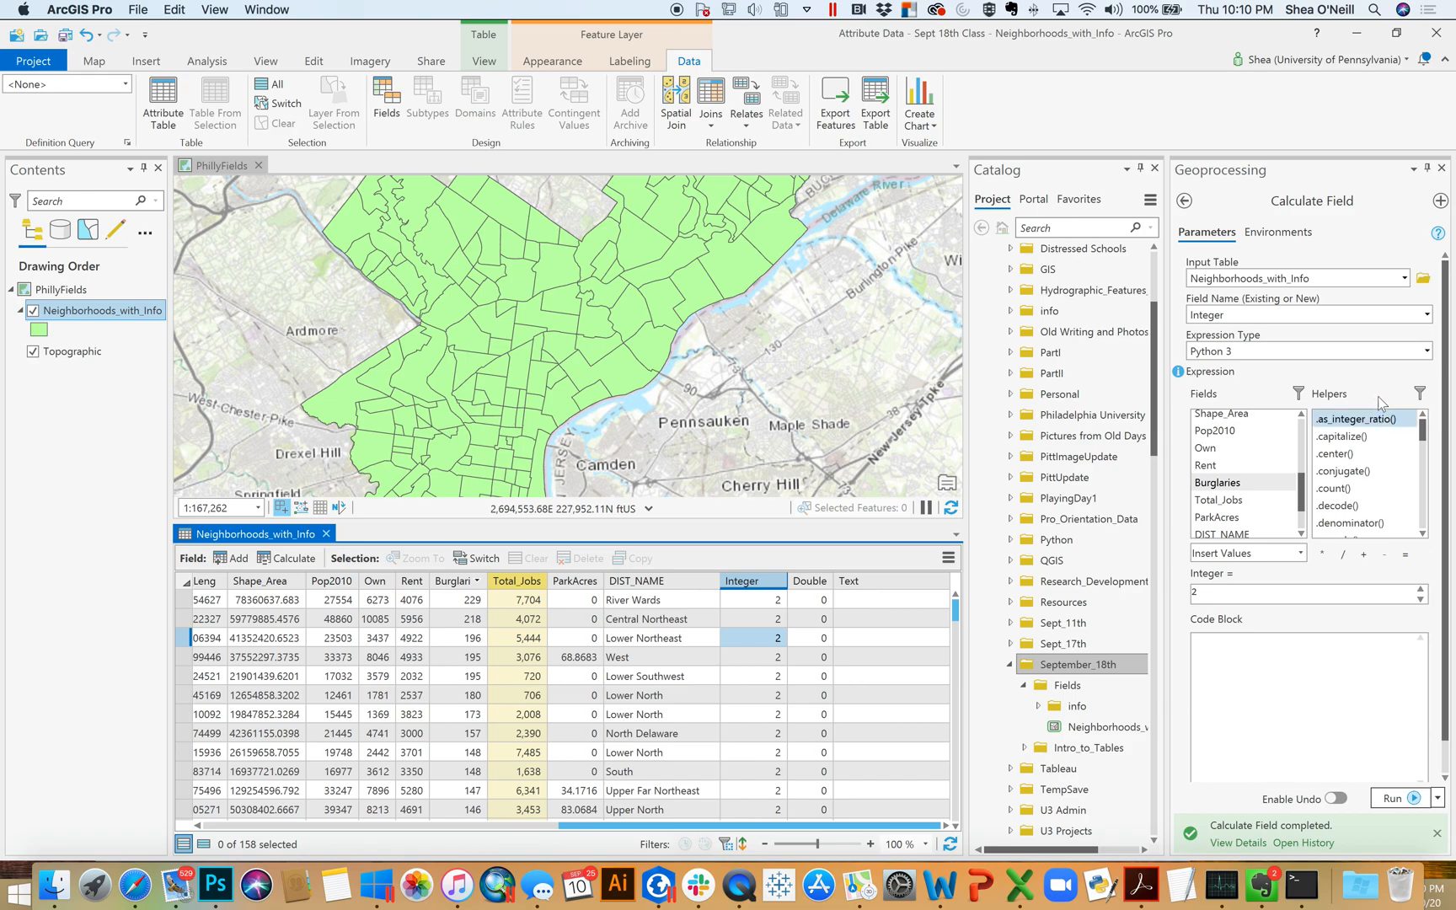
{"action": "left_click", "coordinate": [1428, 314]}
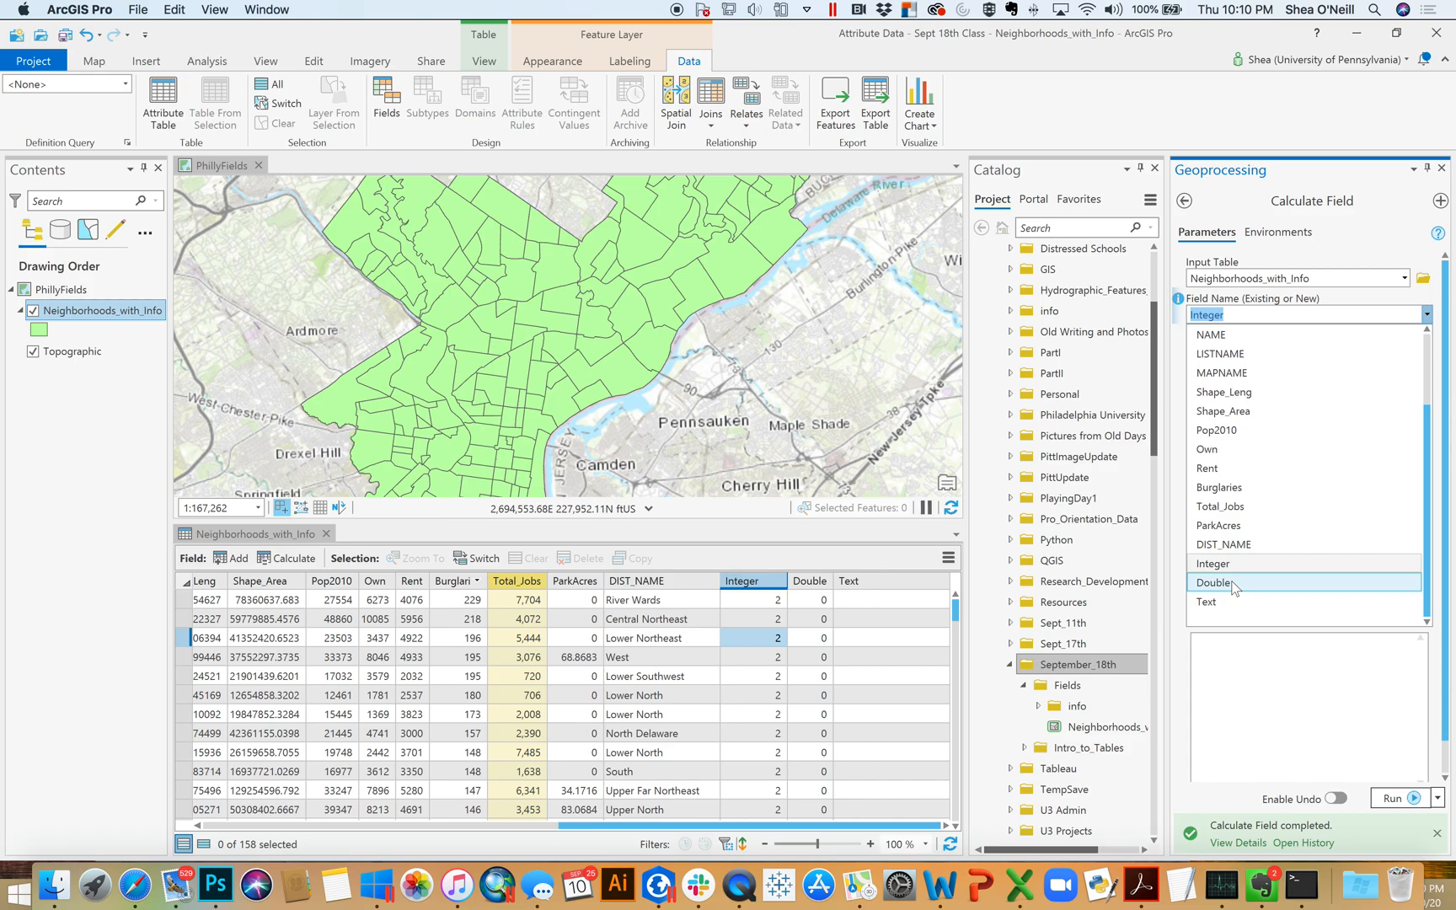
{"action": "left_click", "coordinate": [1214, 582]}
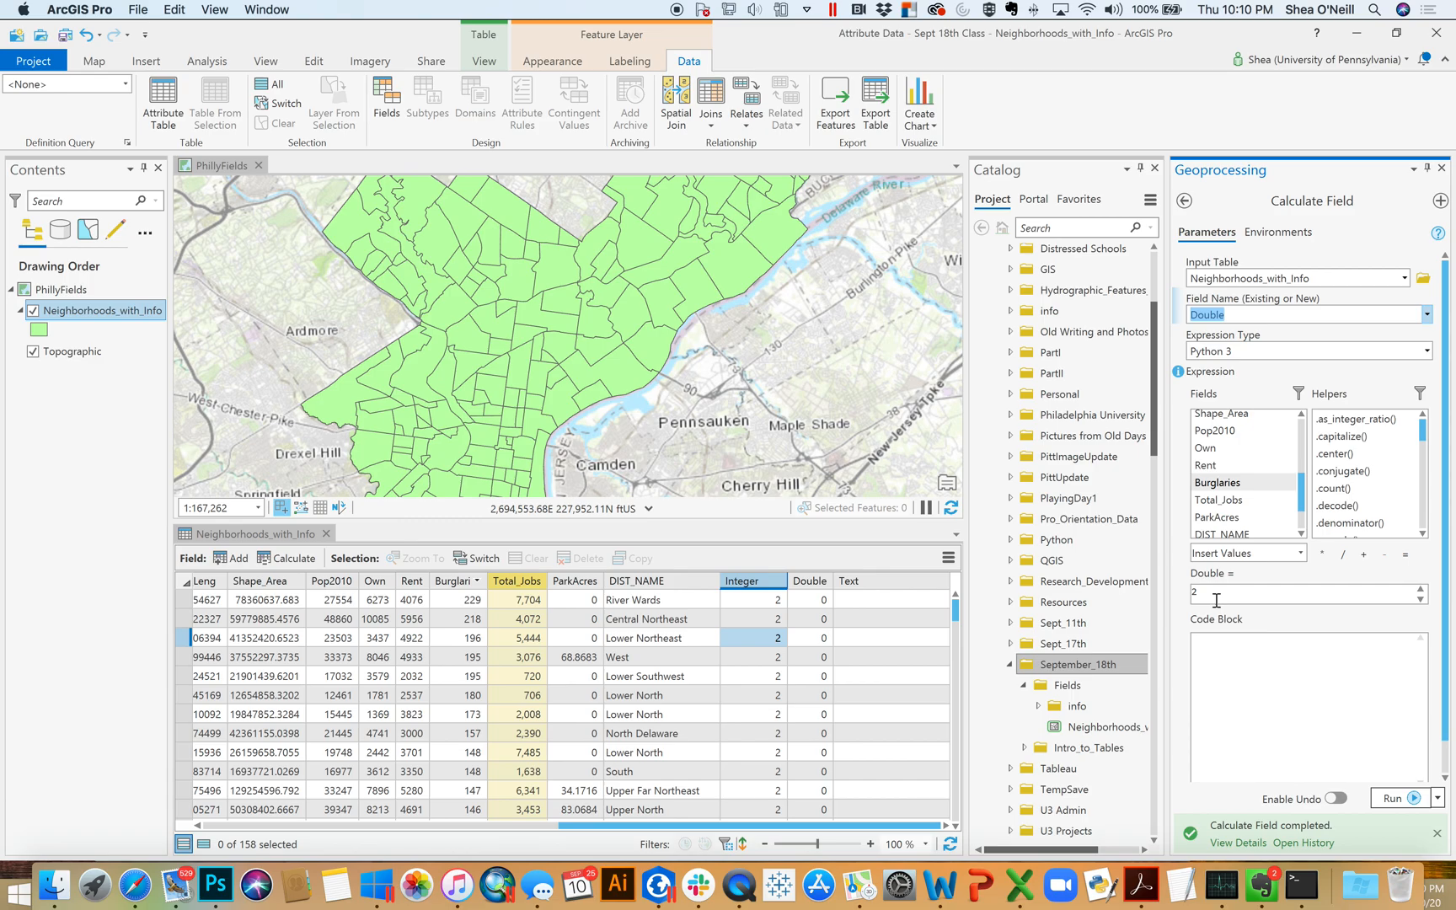
{"action": "left_click", "coordinate": [1413, 799]}
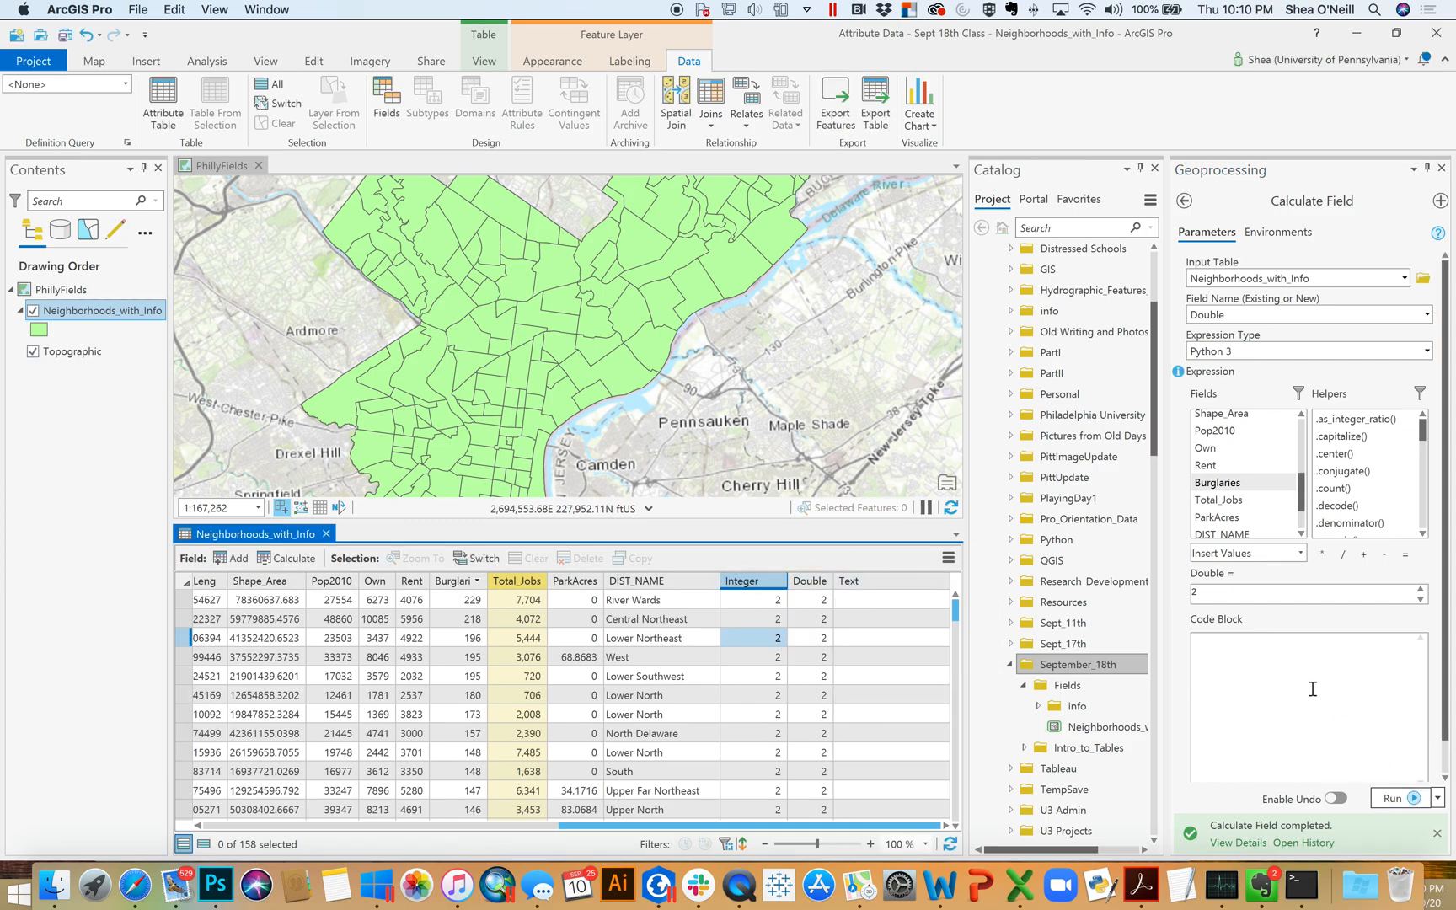
Set the Double field's expression to 2.24 and rerun the calculation
{"action": "left_click", "coordinate": [1213, 594]}
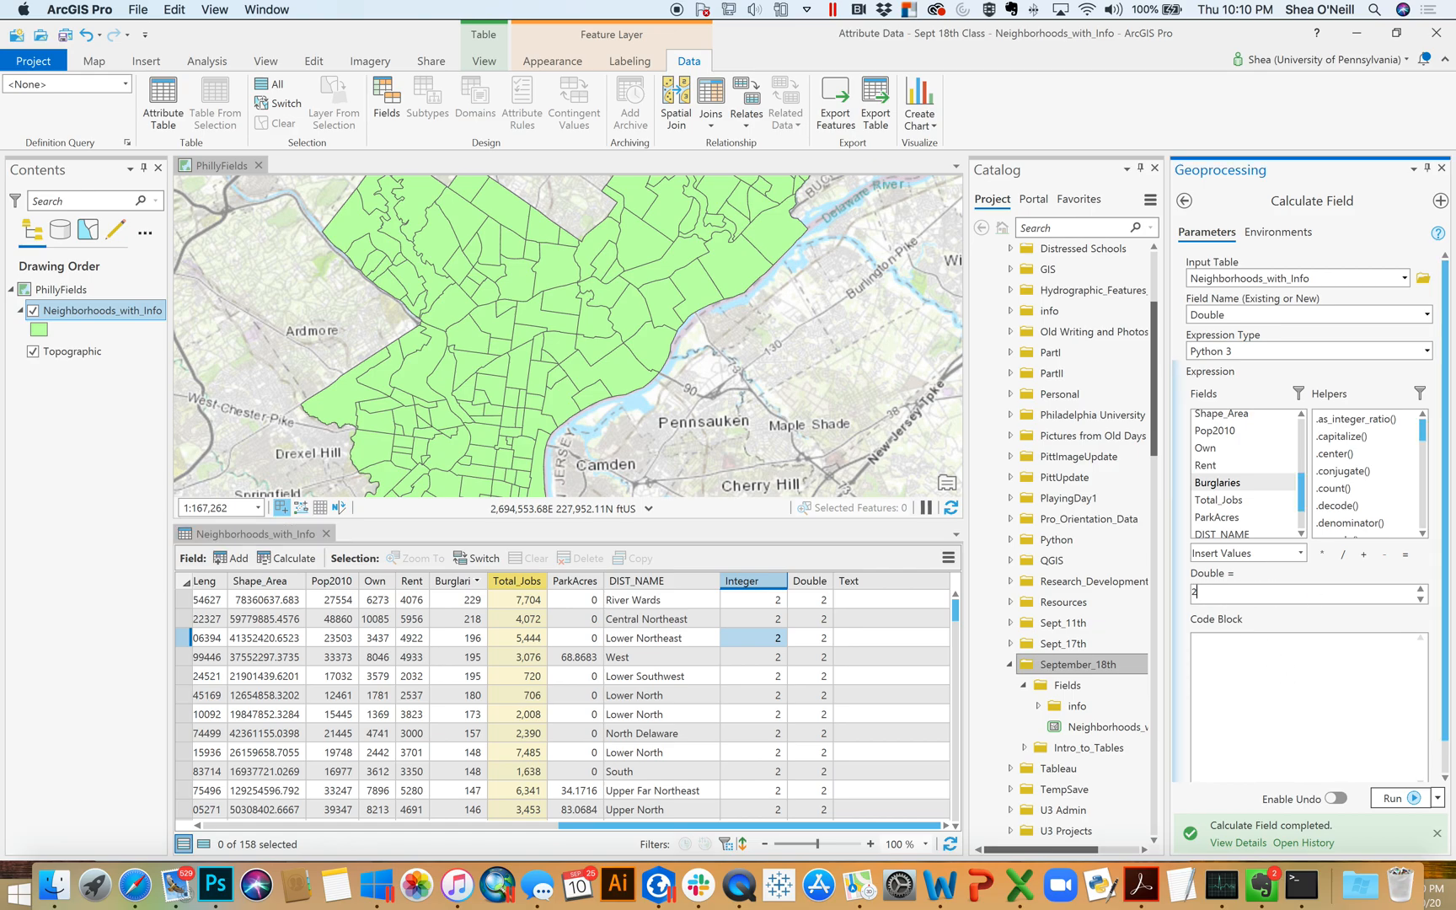
{"action": "type", "text": ".24"}
{"action": "left_click", "coordinate": [1401, 801]}
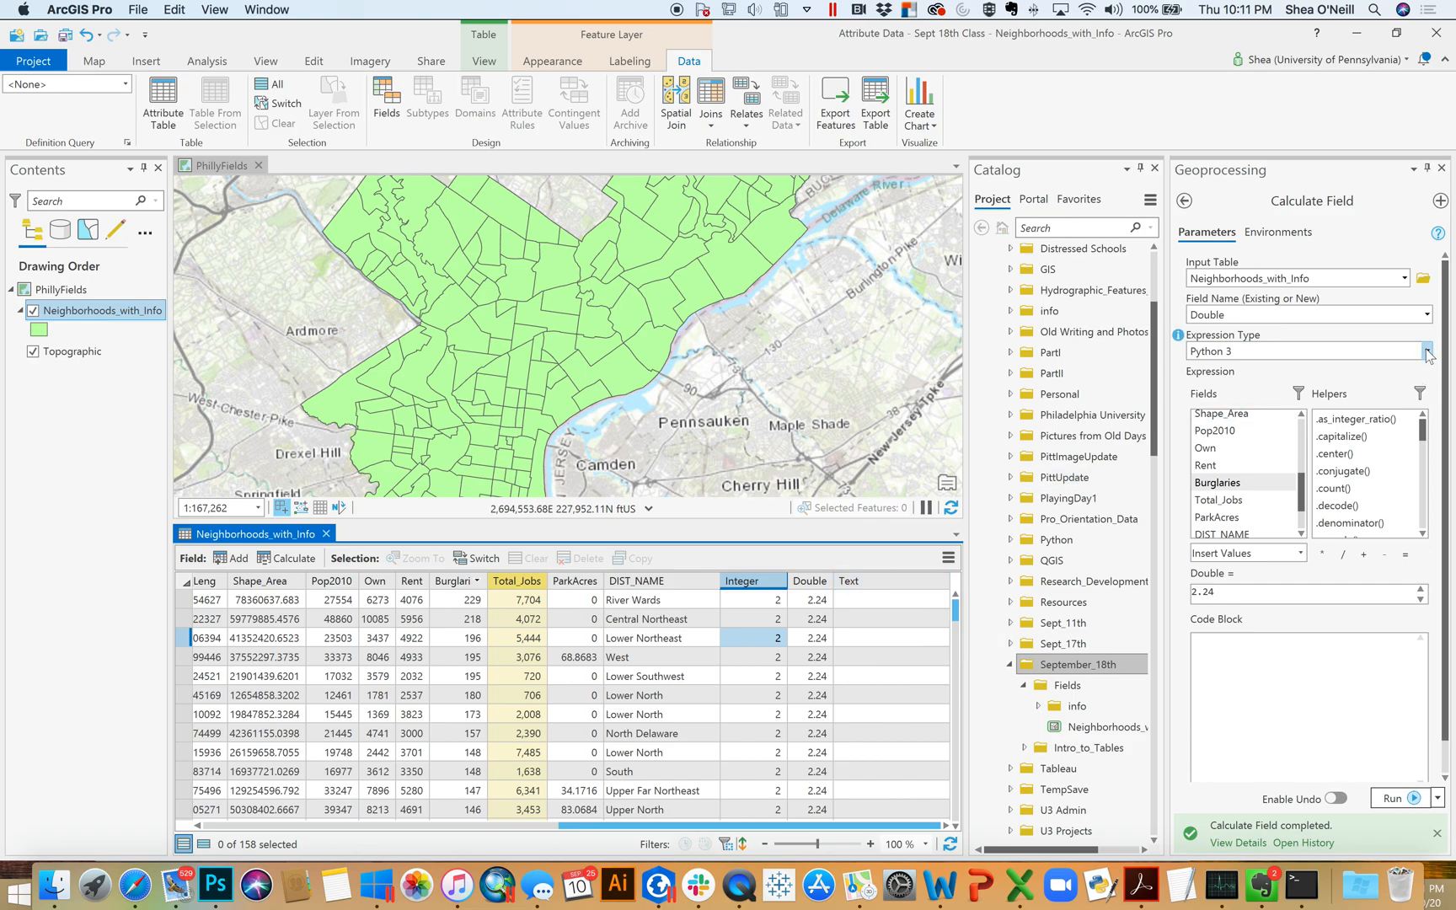
Choose Text as the field to calculate and run the calculation with the value 2.24
{"action": "left_click", "coordinate": [1427, 316]}
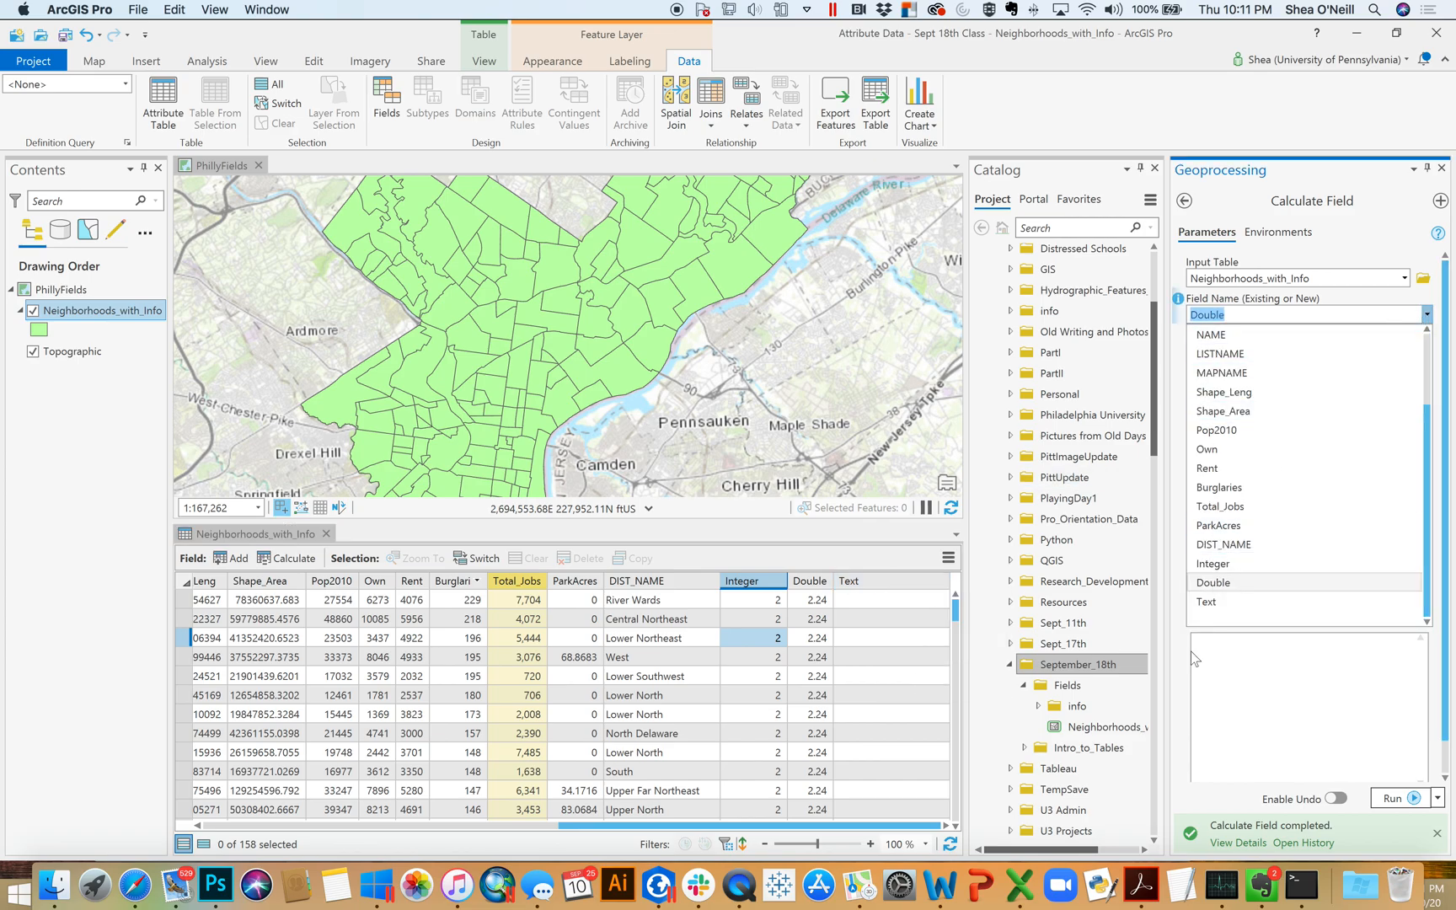
{"action": "left_click", "coordinate": [1230, 601]}
{"action": "left_click", "coordinate": [1244, 591]}
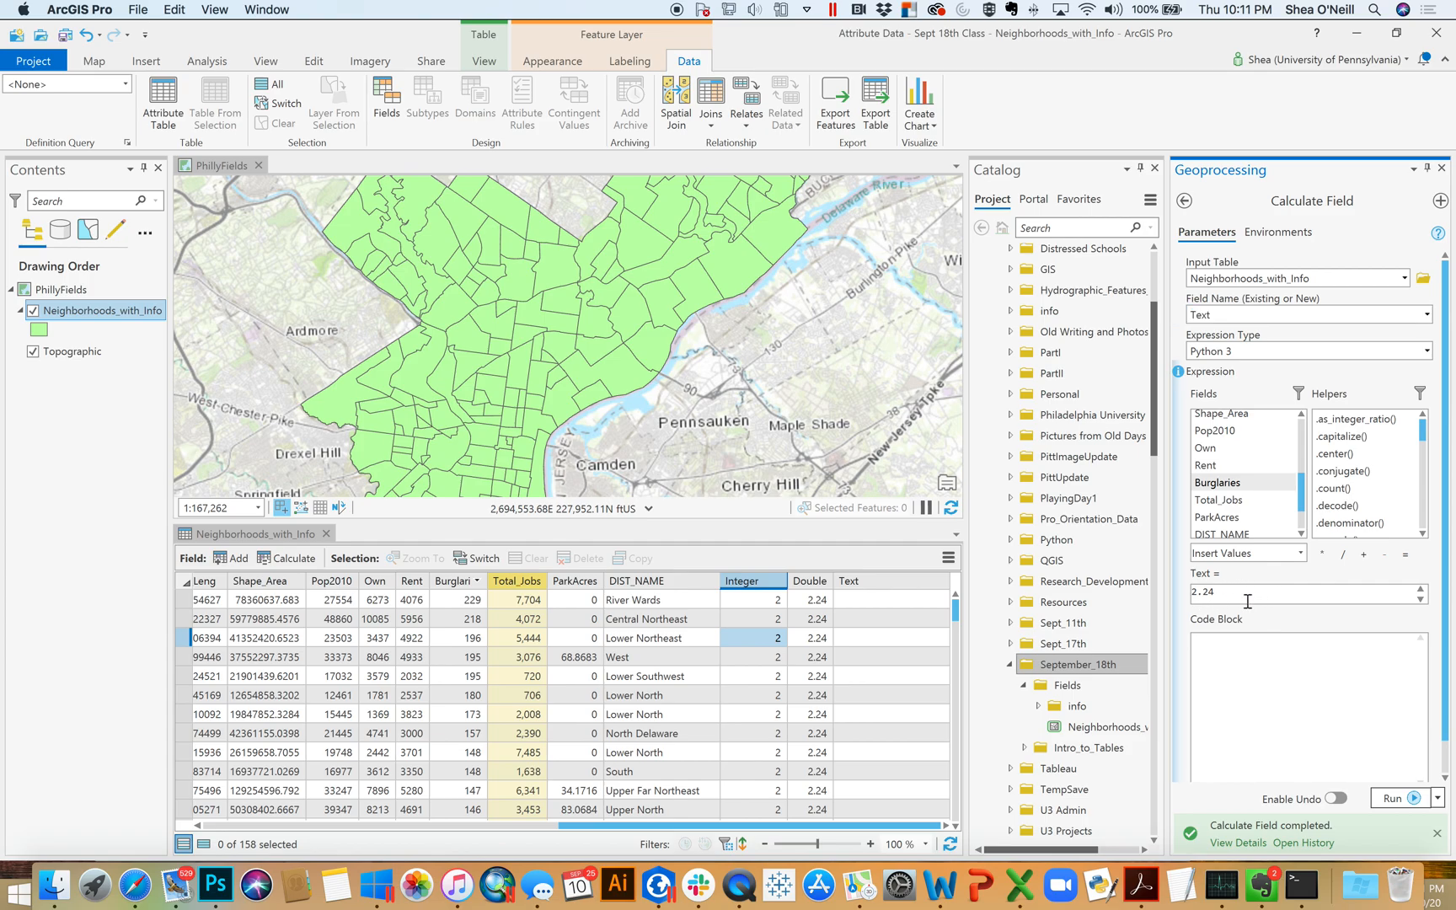
{"action": "left_click", "coordinate": [1413, 798]}
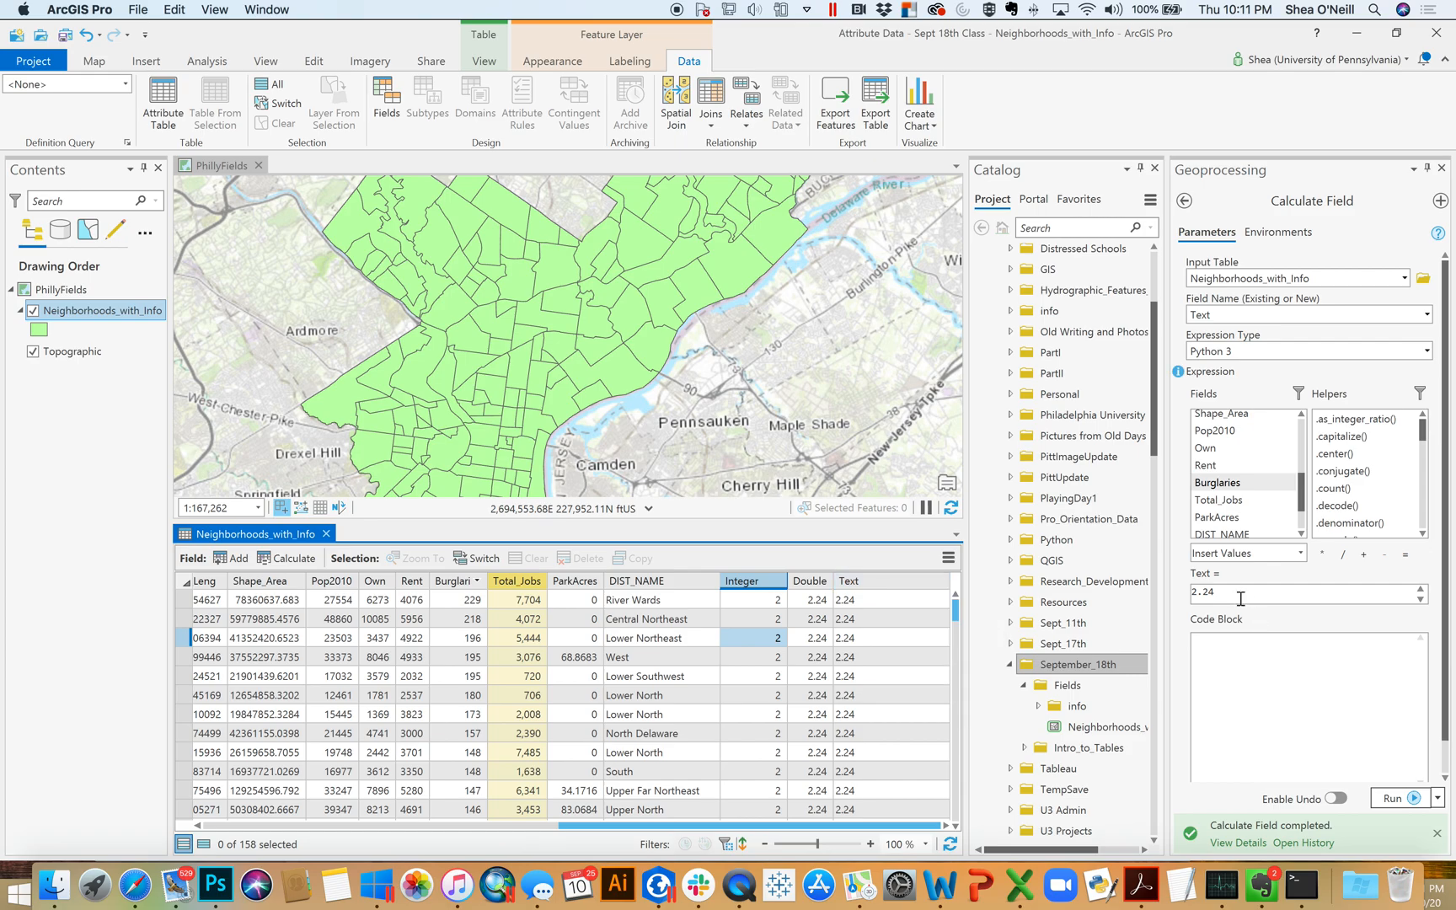
Rewrite the Text field's expression as the quoted string "2.24"
{"action": "left_click", "coordinate": [843, 600]}
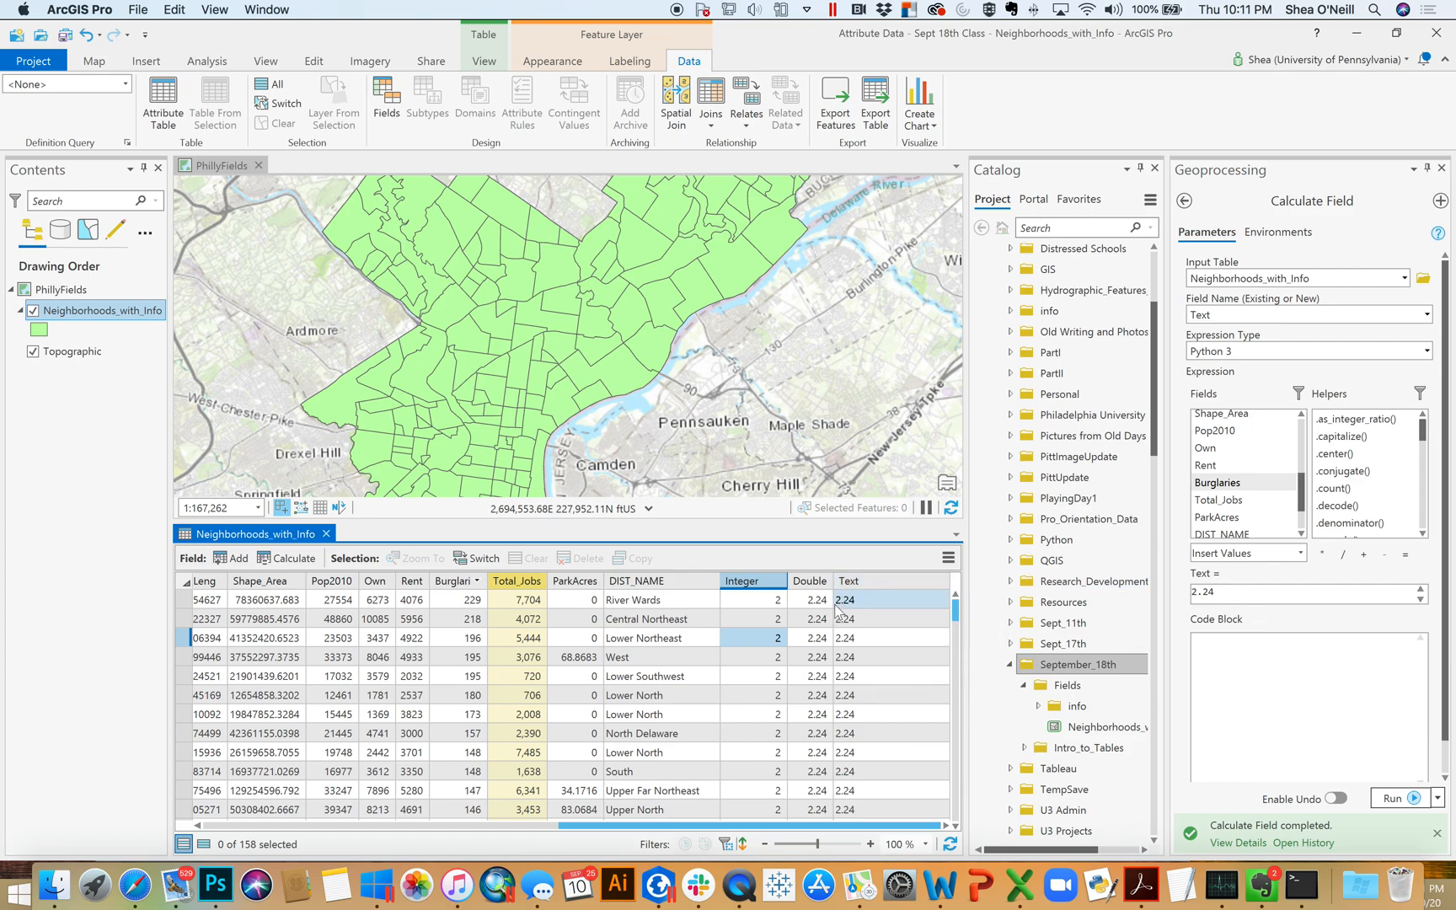
{"action": "left_click", "coordinate": [1206, 590]}
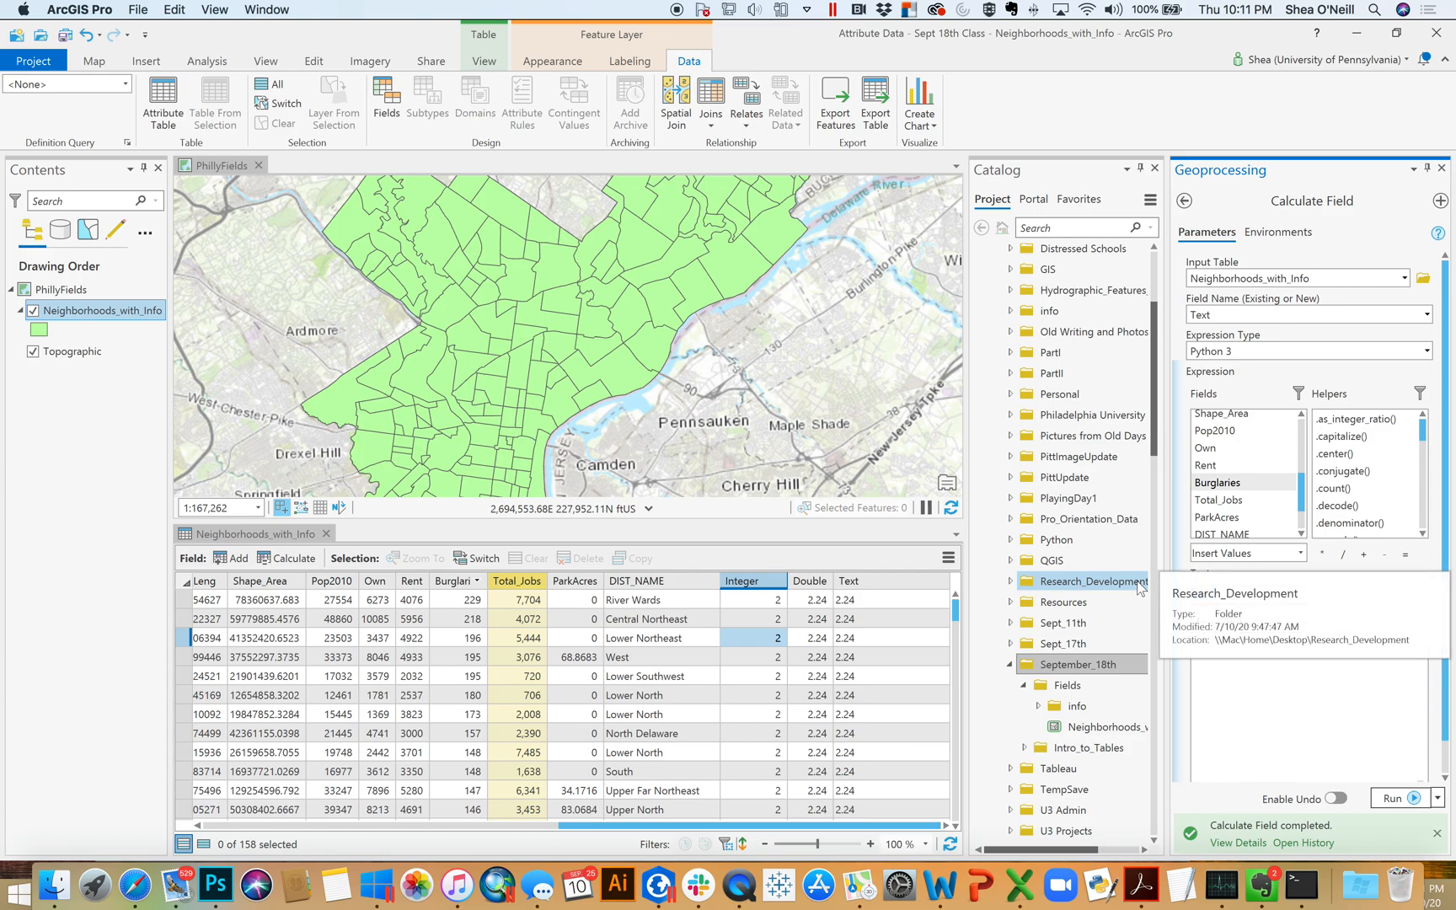
{"action": "type", "text": "\""}
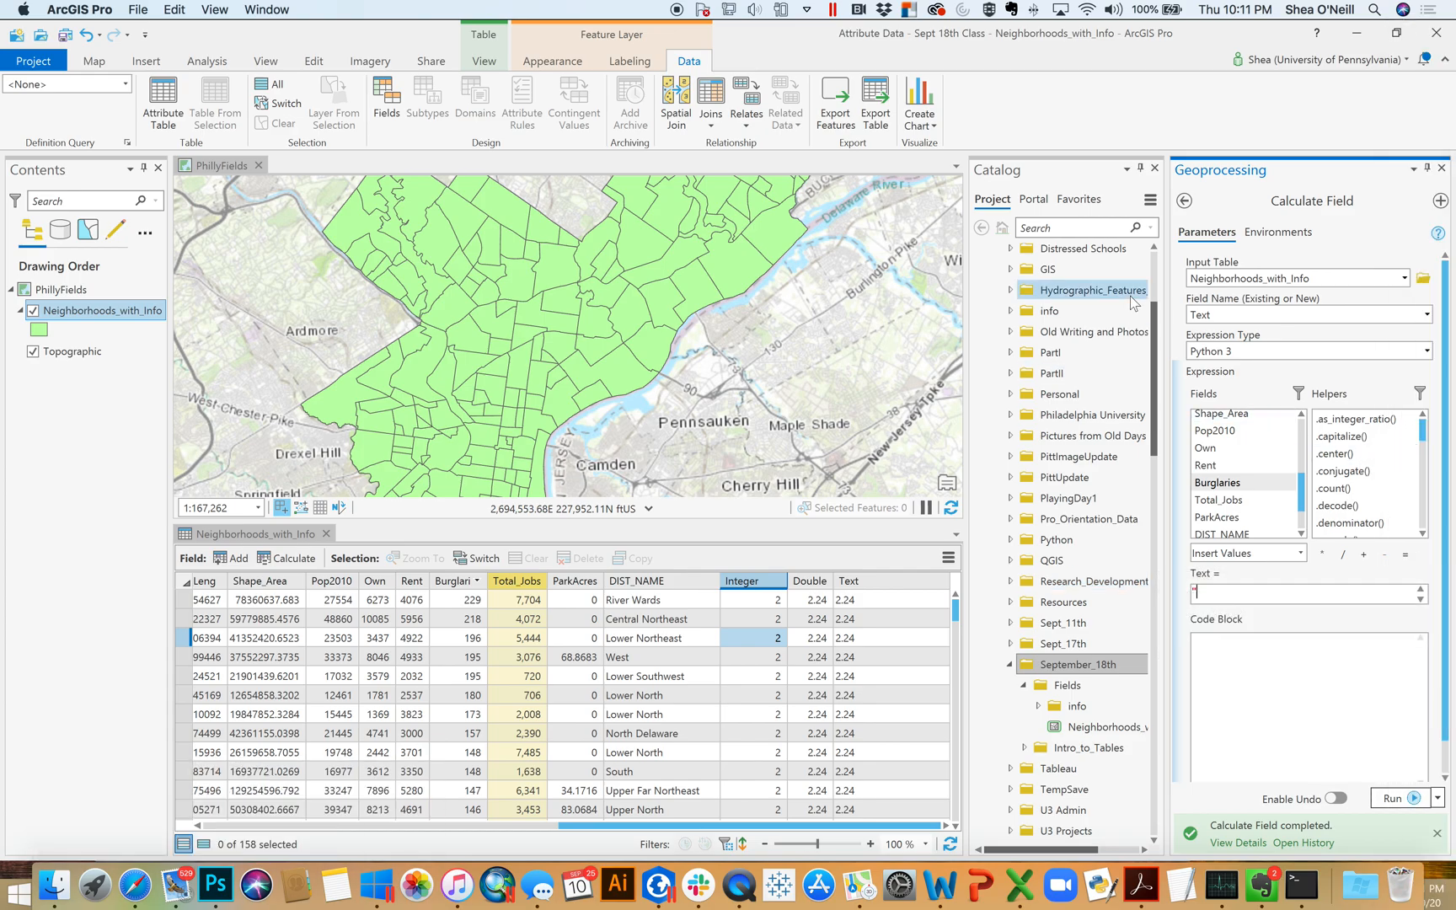
{"action": "type", "text": "2.24\""}
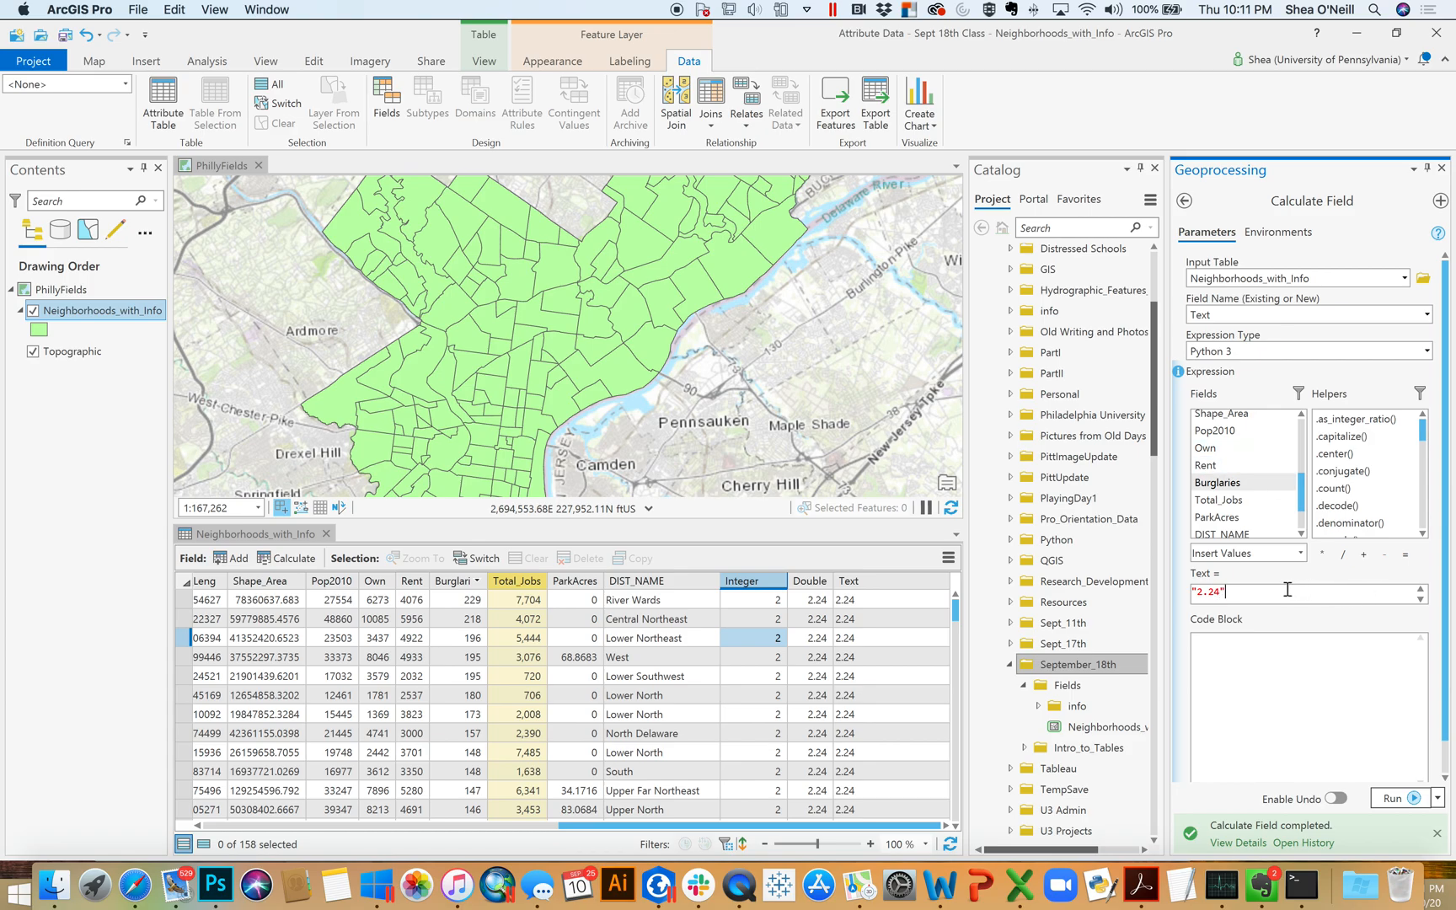
{"action": "left_click", "coordinate": [886, 599]}
Clear the expression for the Text field in the Calculate Field tool
{"action": "triple_click", "coordinate": [1200, 593]}
{"action": "key", "text": "BackSpace"}
{"action": "left_click", "coordinate": [855, 600]}
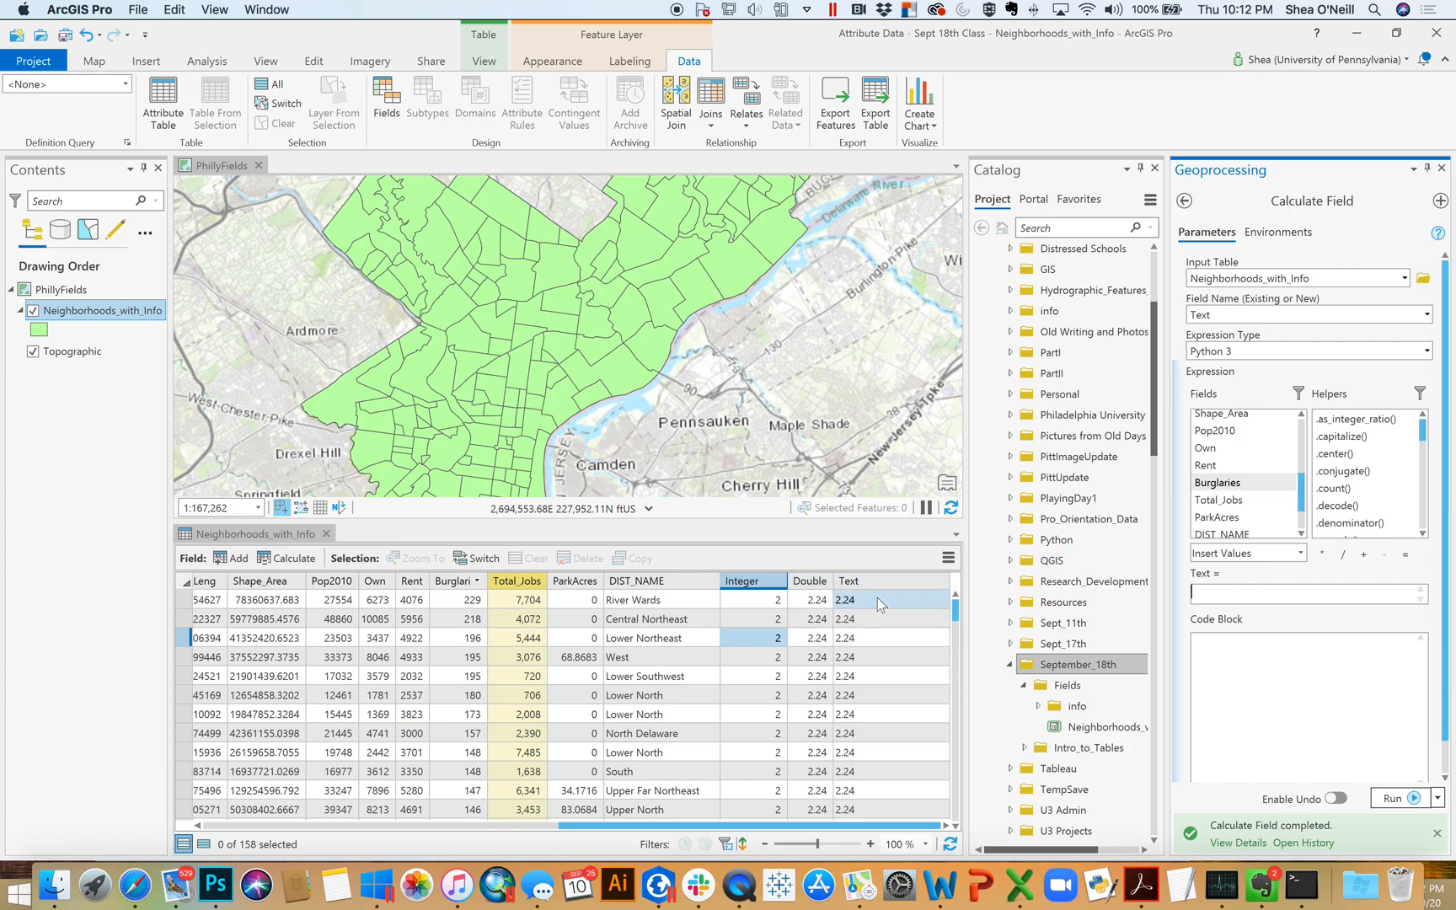
Widen the Double column of the attribute table slightly
{"action": "right_click", "coordinate": [815, 582]}
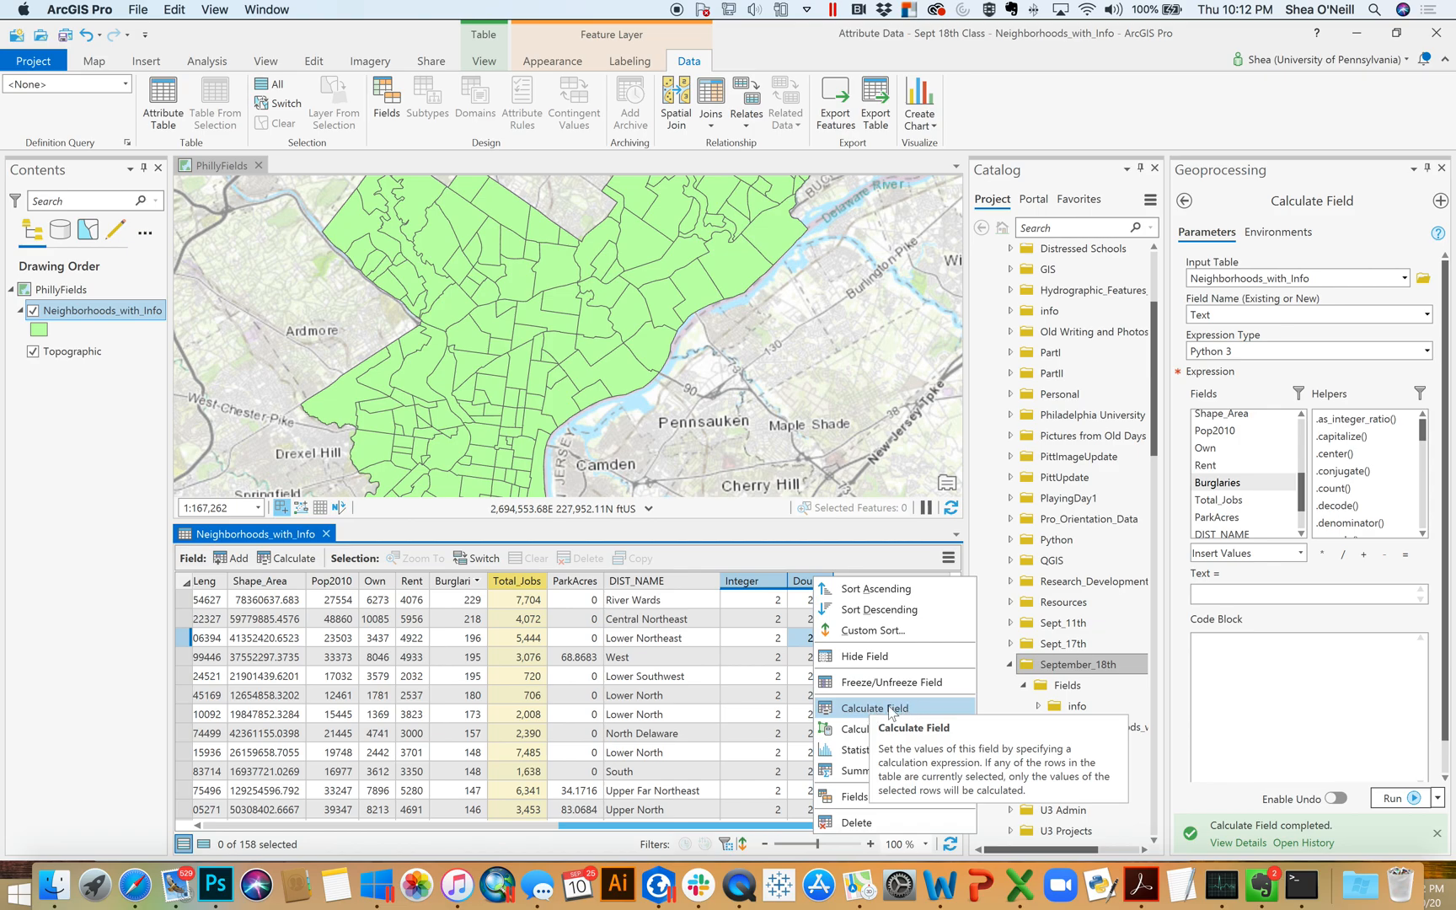
{"action": "left_click", "coordinate": [791, 832]}
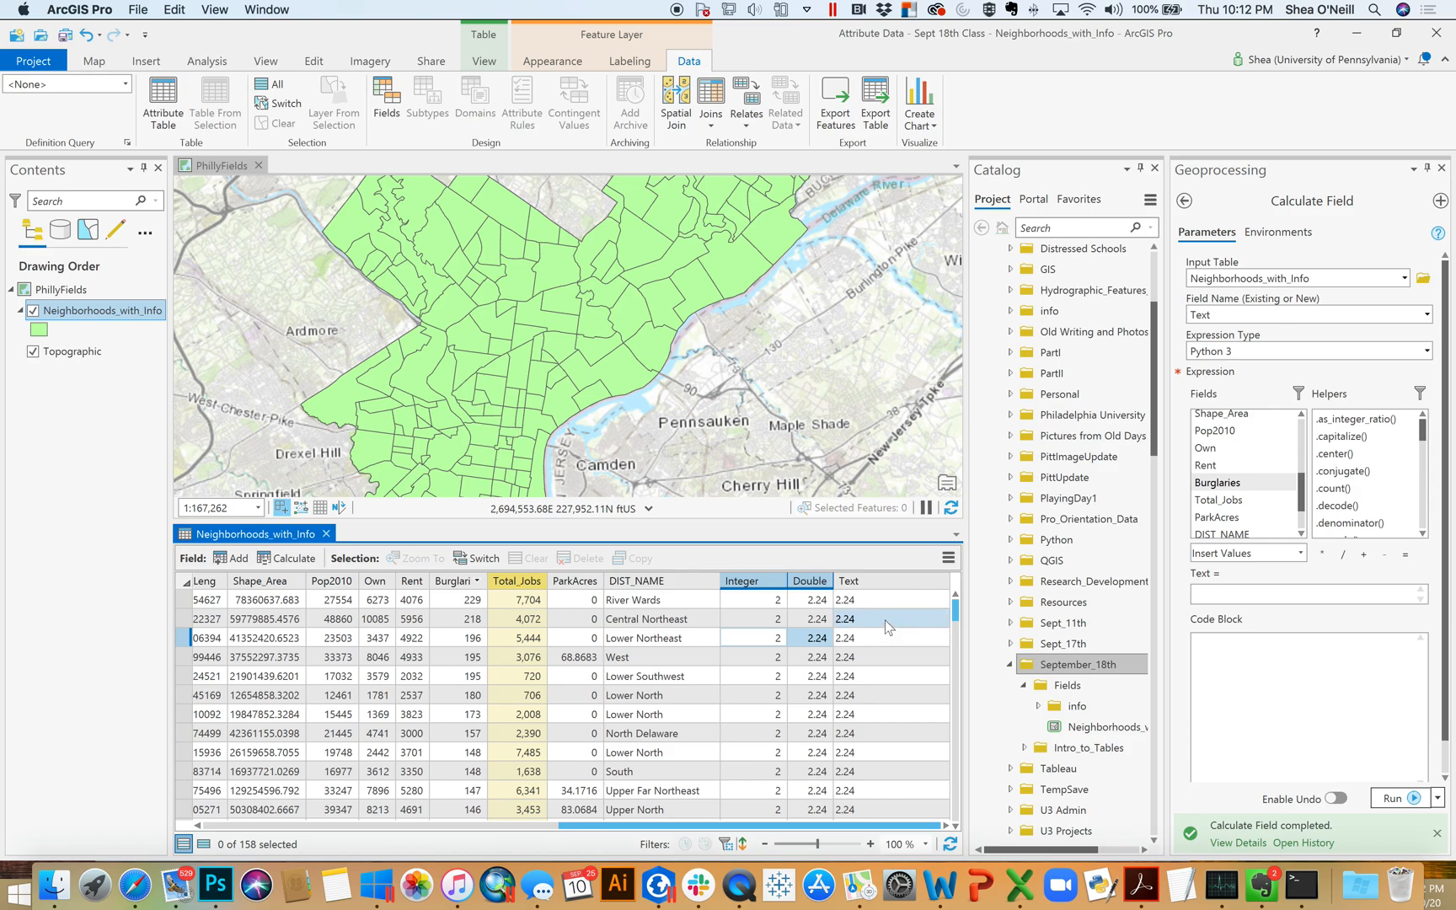
{"action": "left_click_drag", "start_coordinate": [832, 581], "coordinate": [850, 581]}
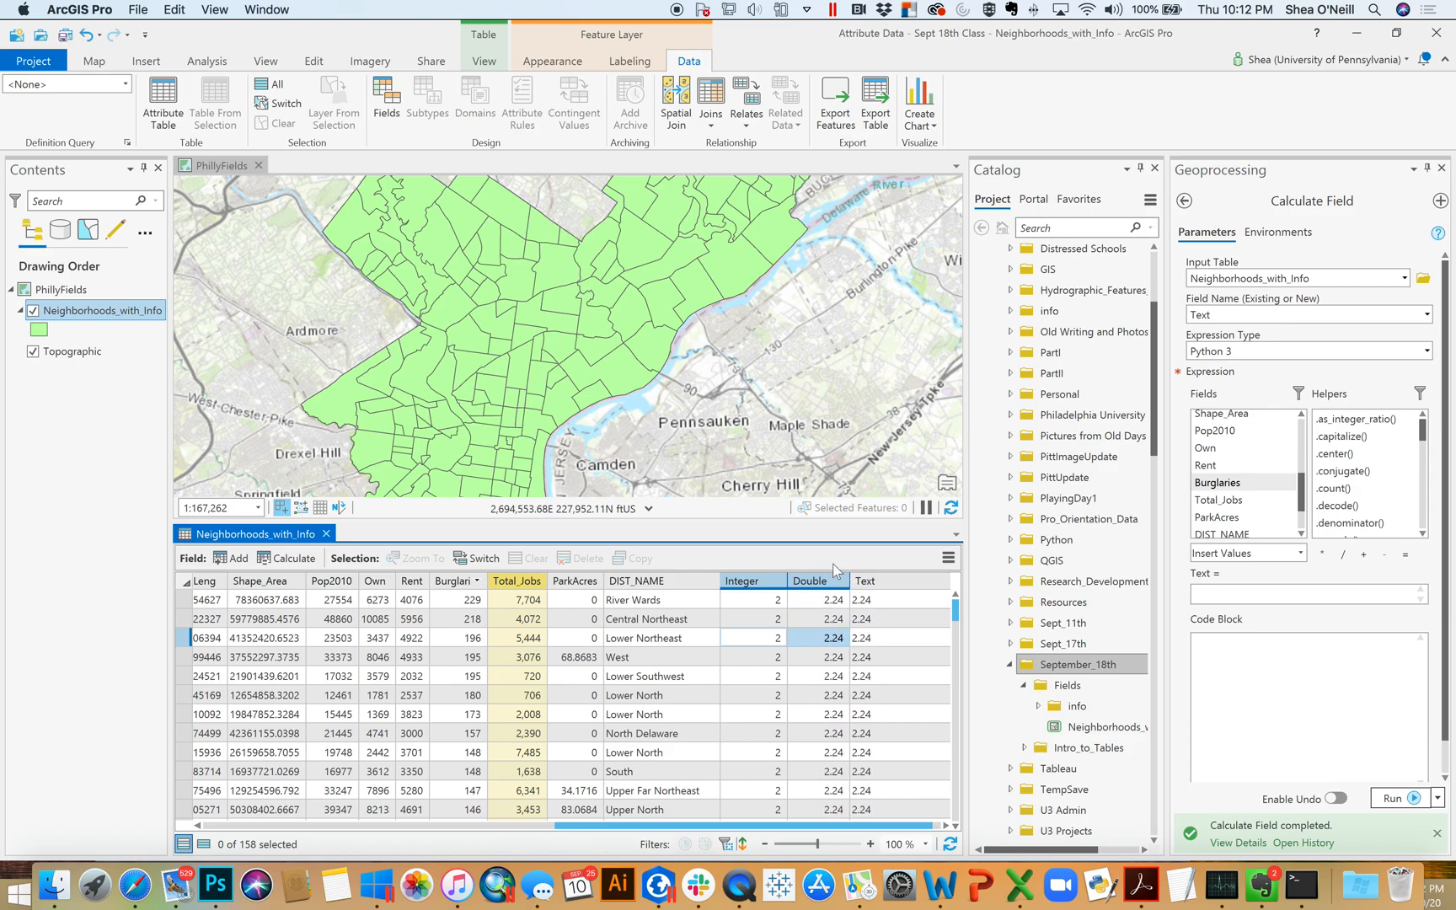